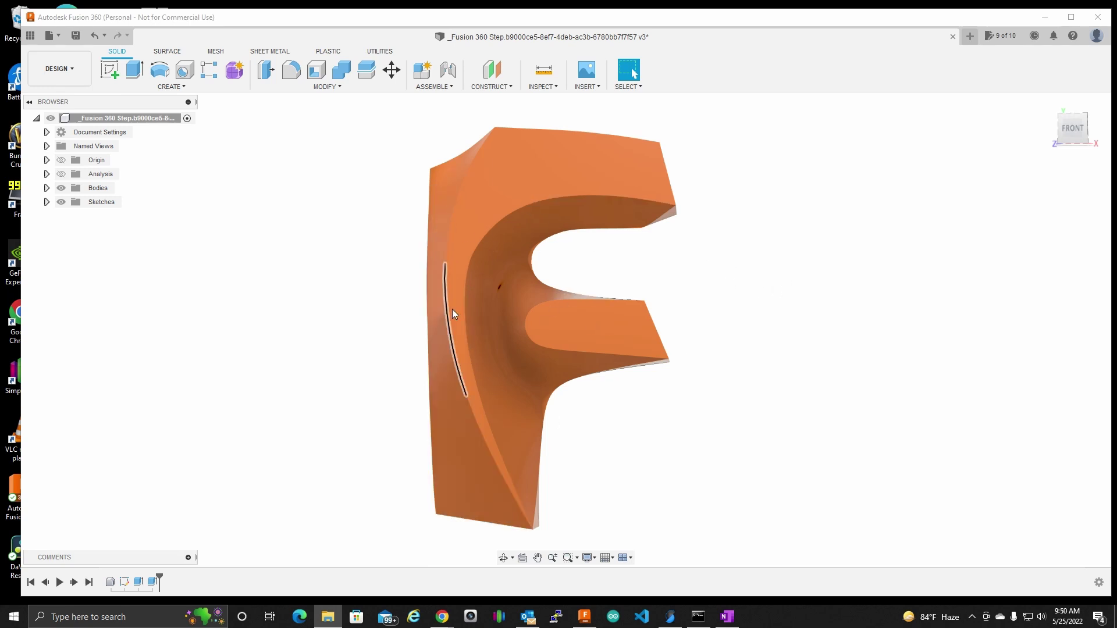
{"action": "middle_click_drag", "start_coordinate": [711, 301], "coordinate": [580, 216], "text": "shift"}
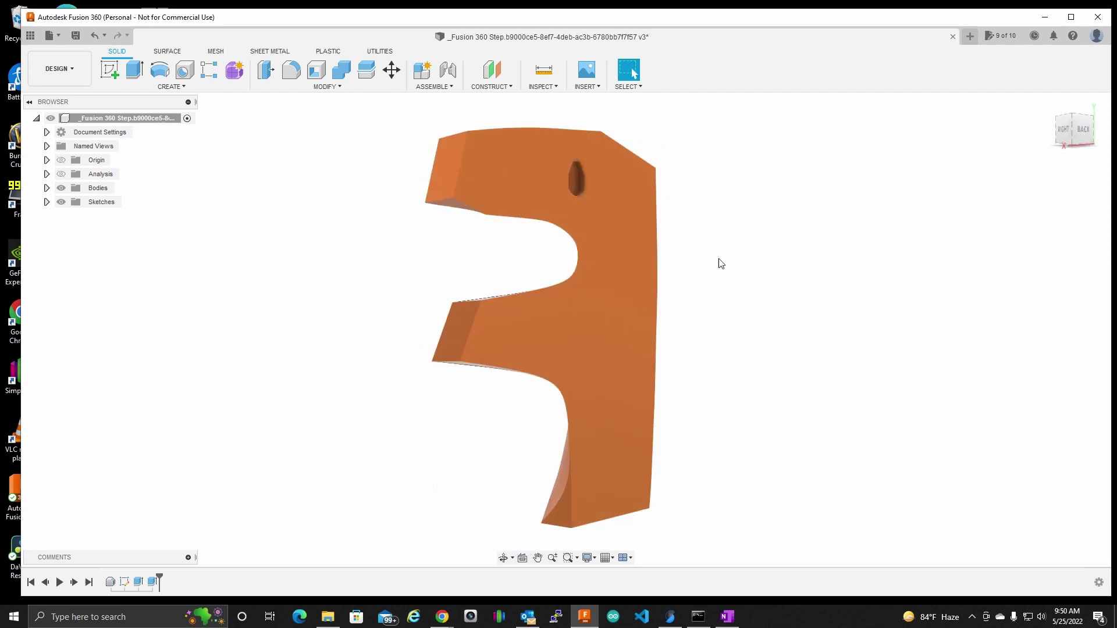
{"action": "middle_click_drag", "start_coordinate": [718, 262], "coordinate": [588, 204], "text": "shift"}
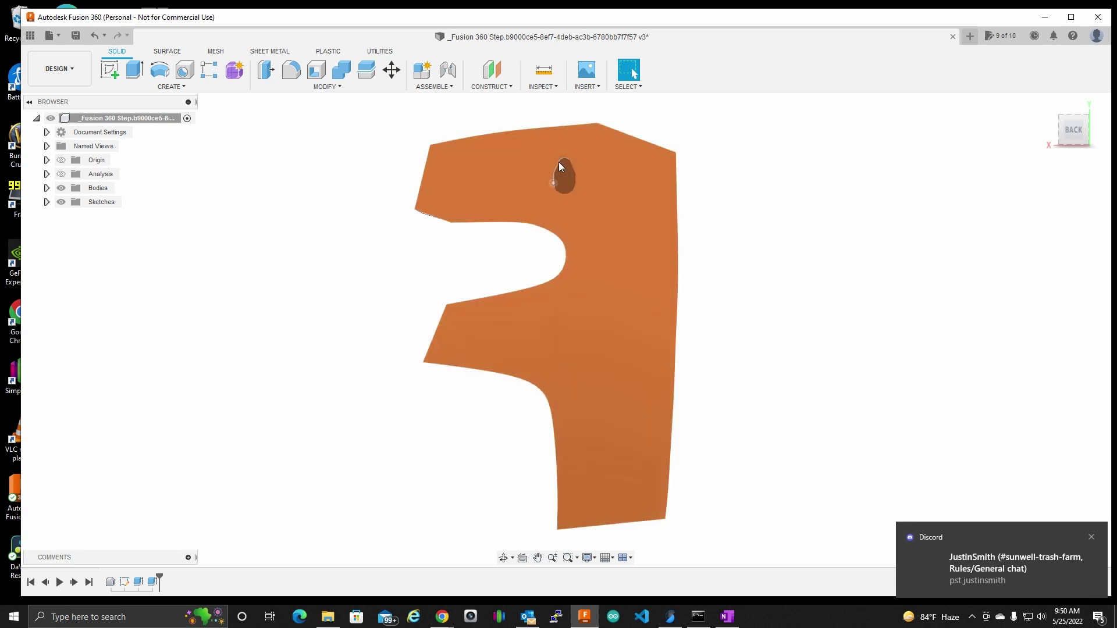
{"action": "middle_click_drag", "start_coordinate": [735, 278], "coordinate": [902, 274], "text": "shift"}
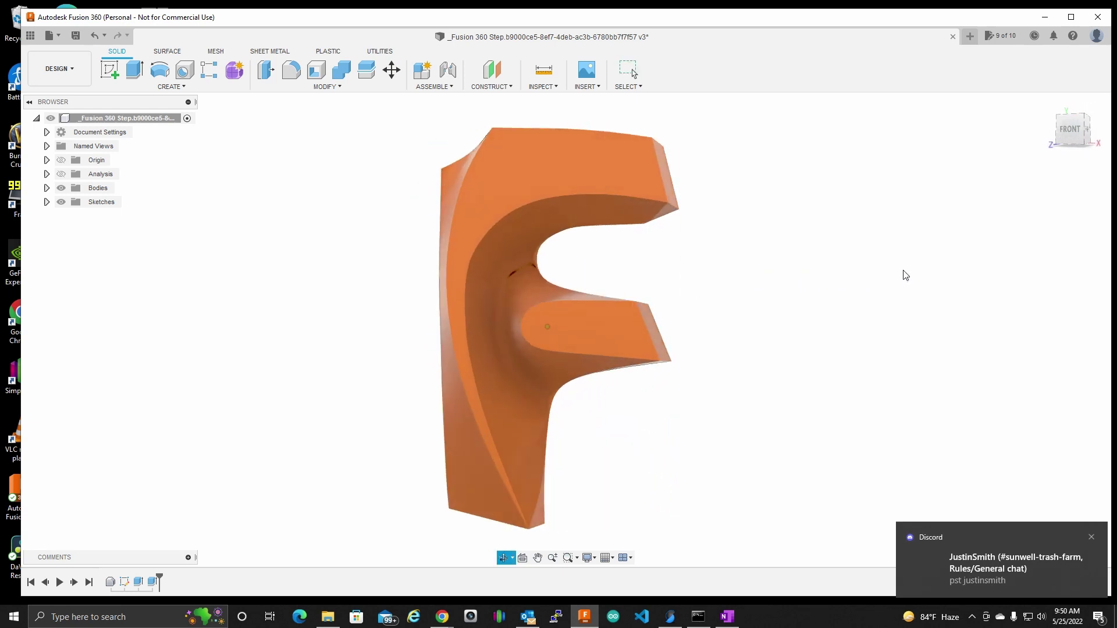
- Open the downloaded F logo .f3d file from Downloads in a new design tab
{"action": "left_click", "coordinate": [968, 37]}
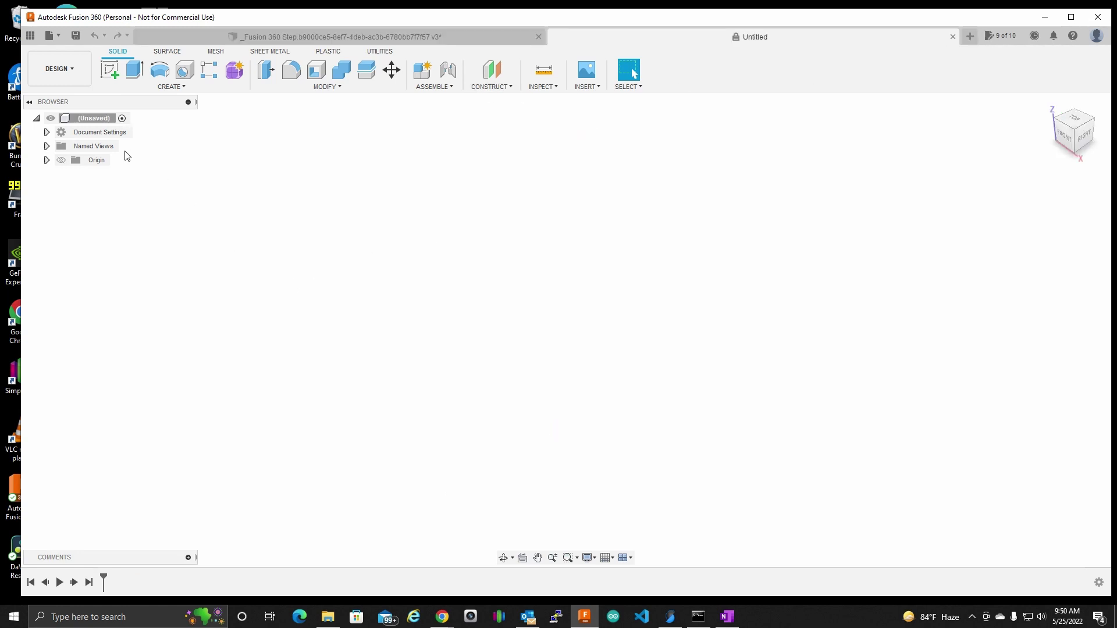
{"action": "left_click", "coordinate": [50, 36]}
{"action": "left_click", "coordinate": [64, 117]}
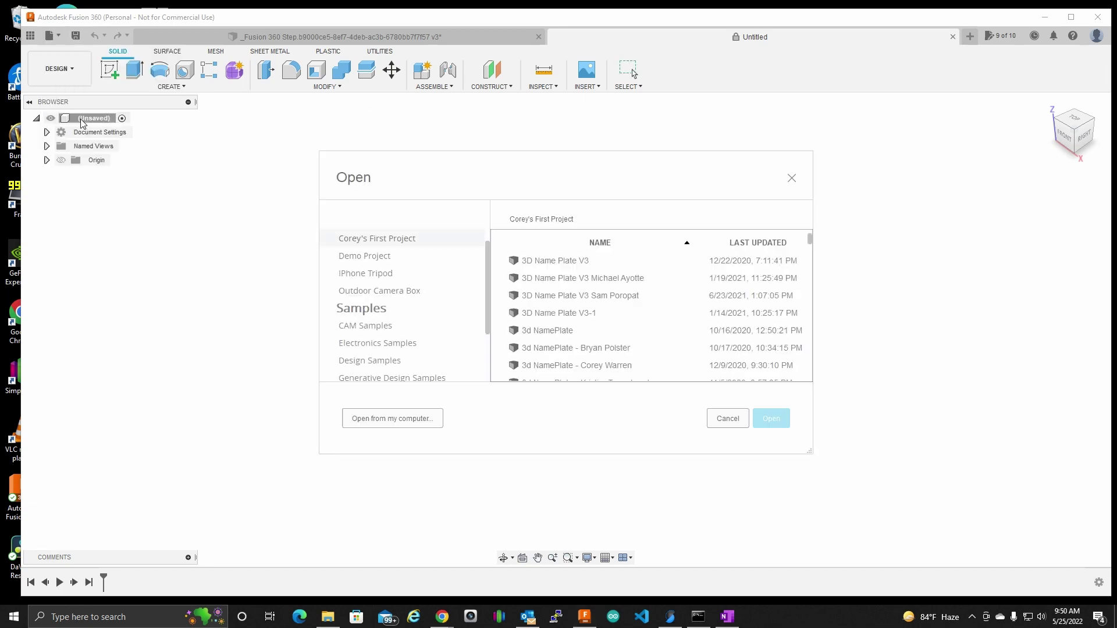
{"action": "left_click", "coordinate": [390, 419]}
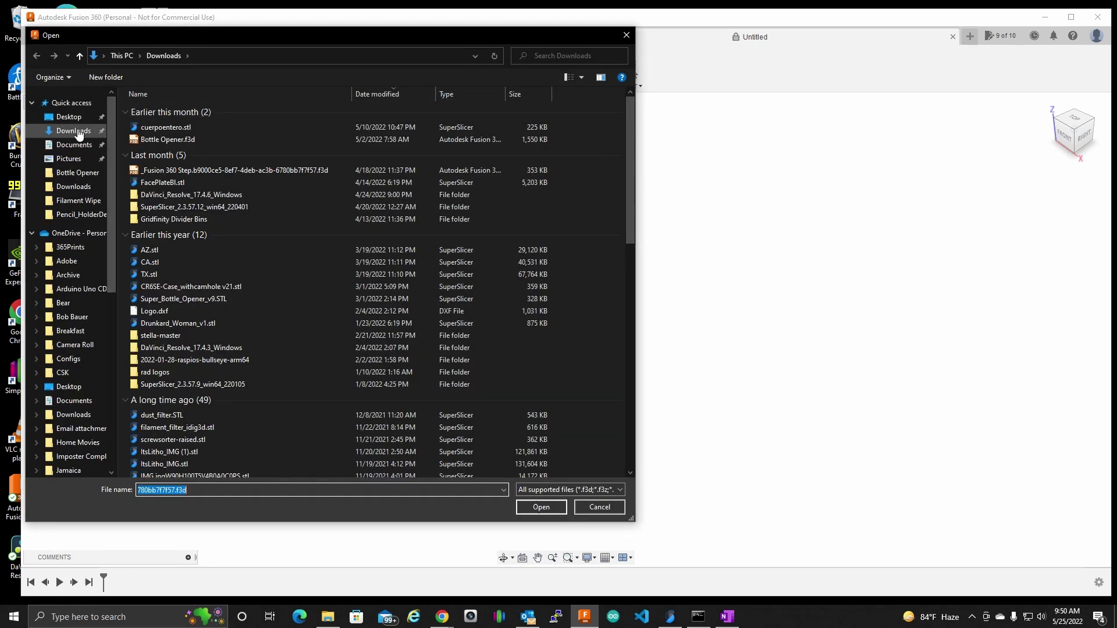
{"action": "left_click", "coordinate": [197, 170]}
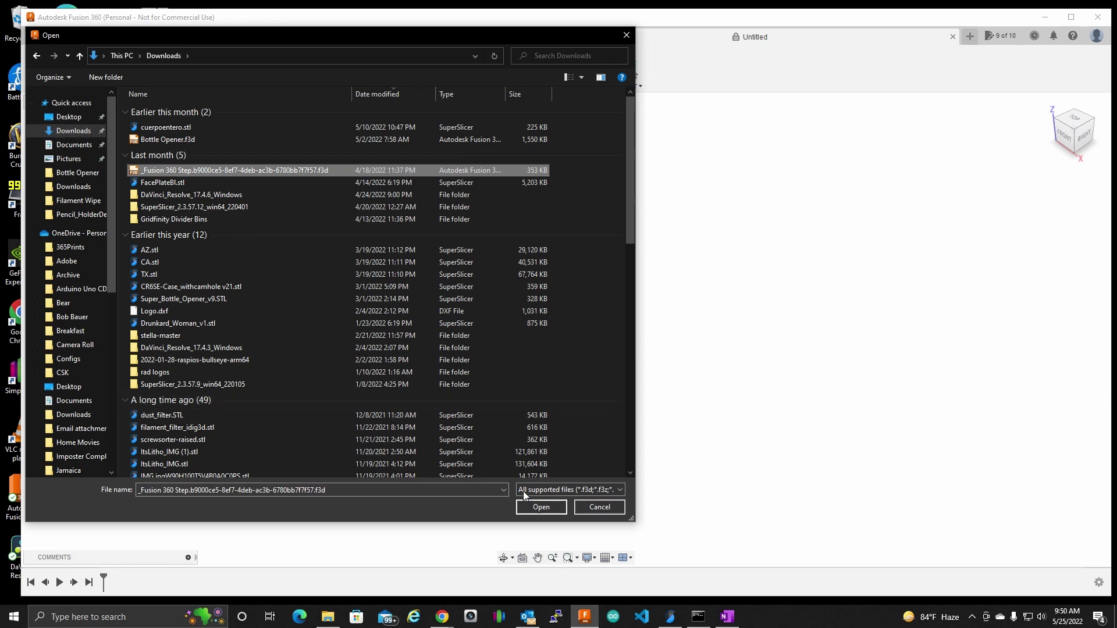
{"action": "left_click", "coordinate": [542, 506]}
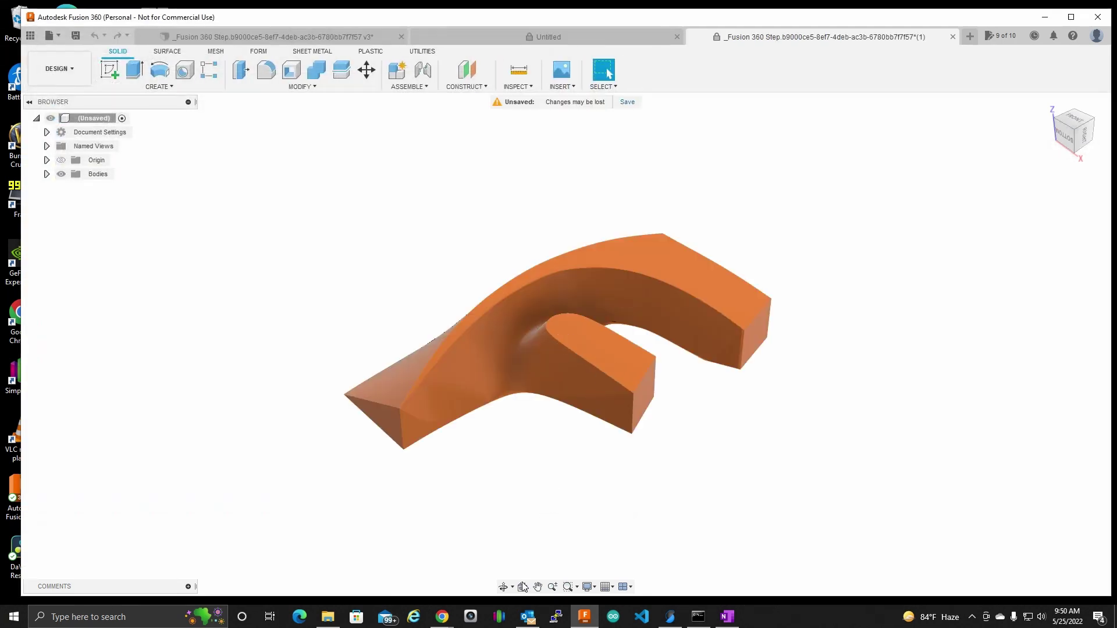
- Look up the logo model's gallery page address in the browser, then return to the model
{"action": "mouse_move", "coordinate": [441, 617]}
{"action": "left_click", "coordinate": [508, 576]}
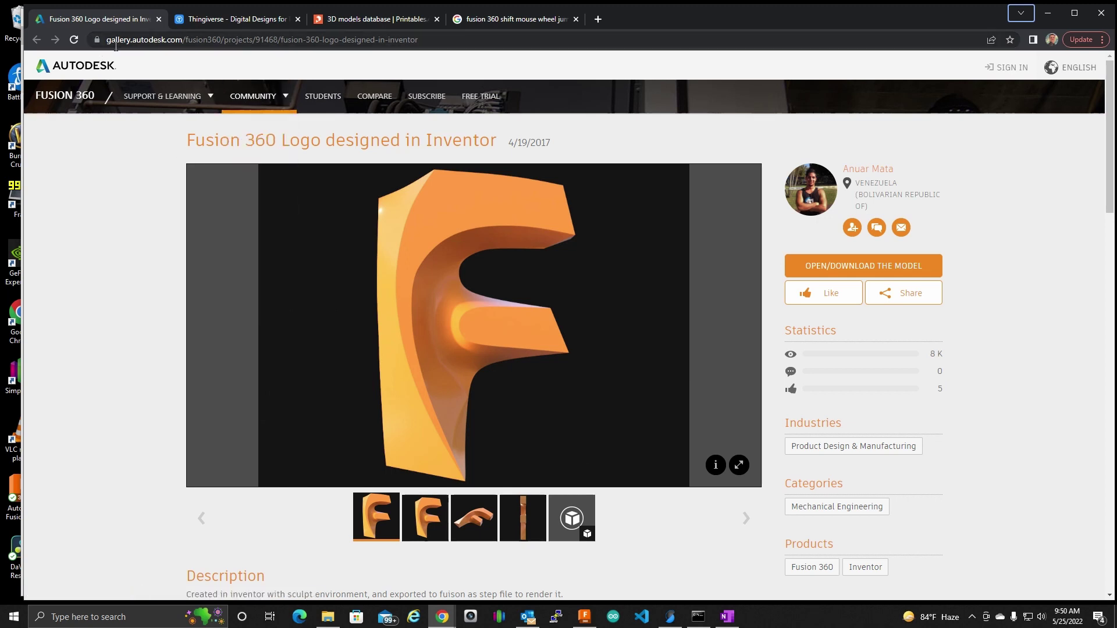
{"action": "left_click_drag", "start_coordinate": [115, 45], "coordinate": [478, 44]}
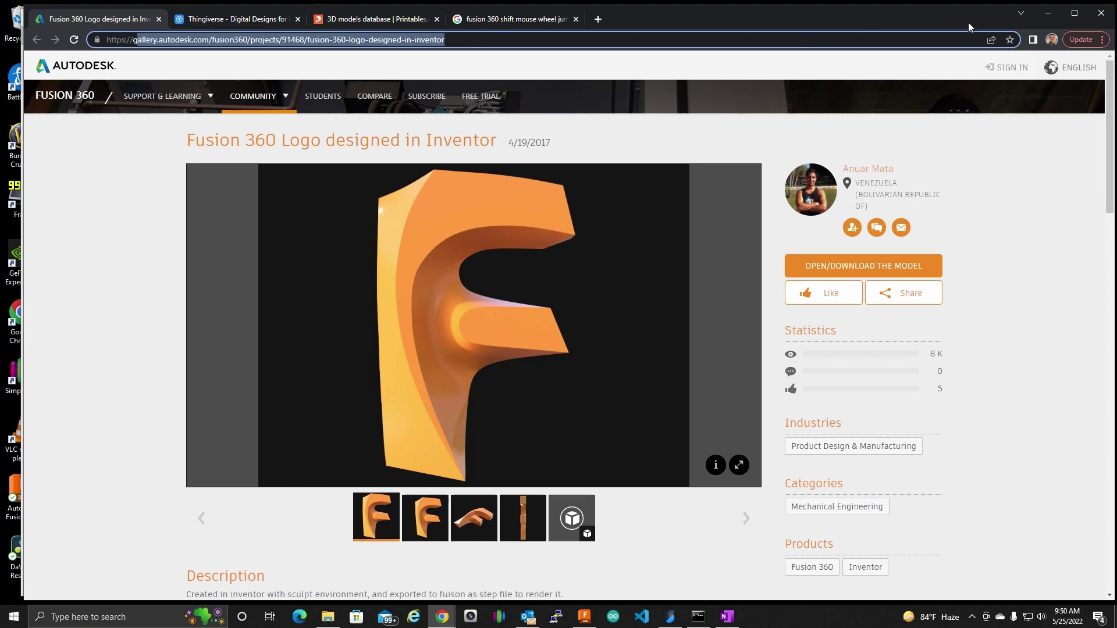
{"action": "left_click", "coordinate": [1047, 13]}
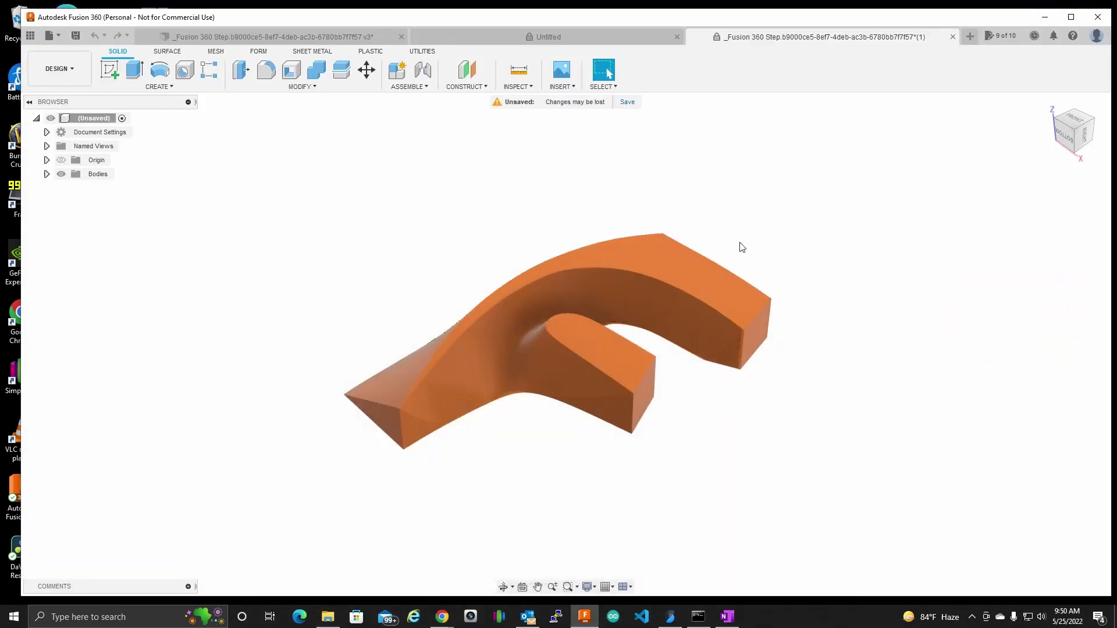
- Orbit the F to the front and enable Capture Design History on the unsaved root
{"action": "mouse_move", "coordinate": [791, 336]}
{"action": "middle_mouse_down", "text": "shift"}
{"action": "mouse_move", "coordinate": [780, 312]}
{"action": "mouse_move", "coordinate": [827, 362]}
{"action": "mouse_move", "coordinate": [804, 355]}
{"action": "middle_mouse_up", "text": "shift"}
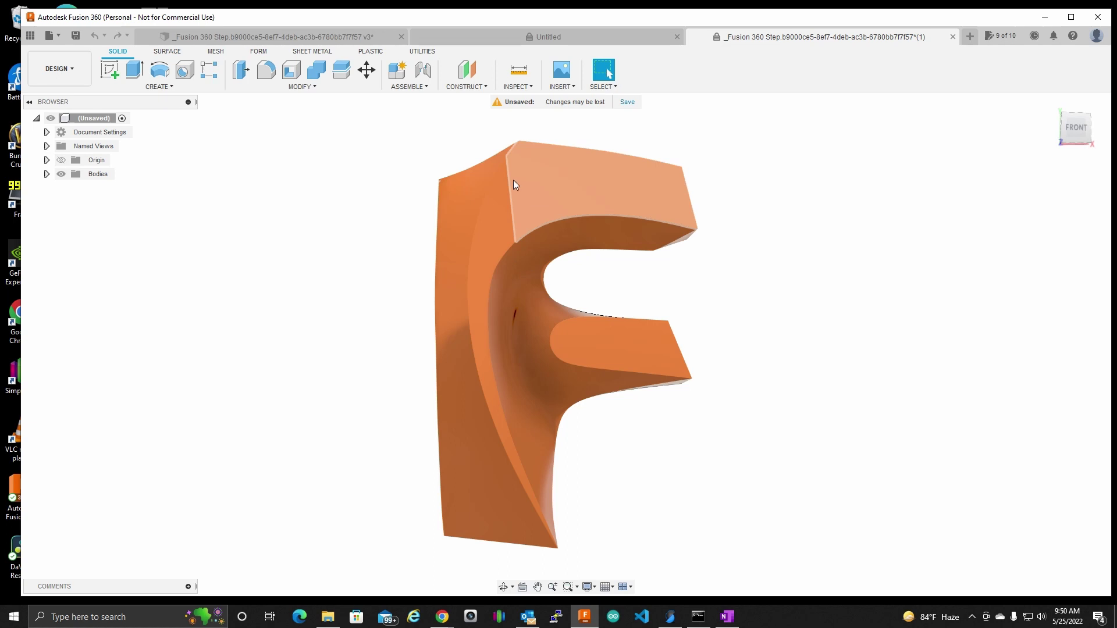
{"action": "right_click", "coordinate": [104, 121]}
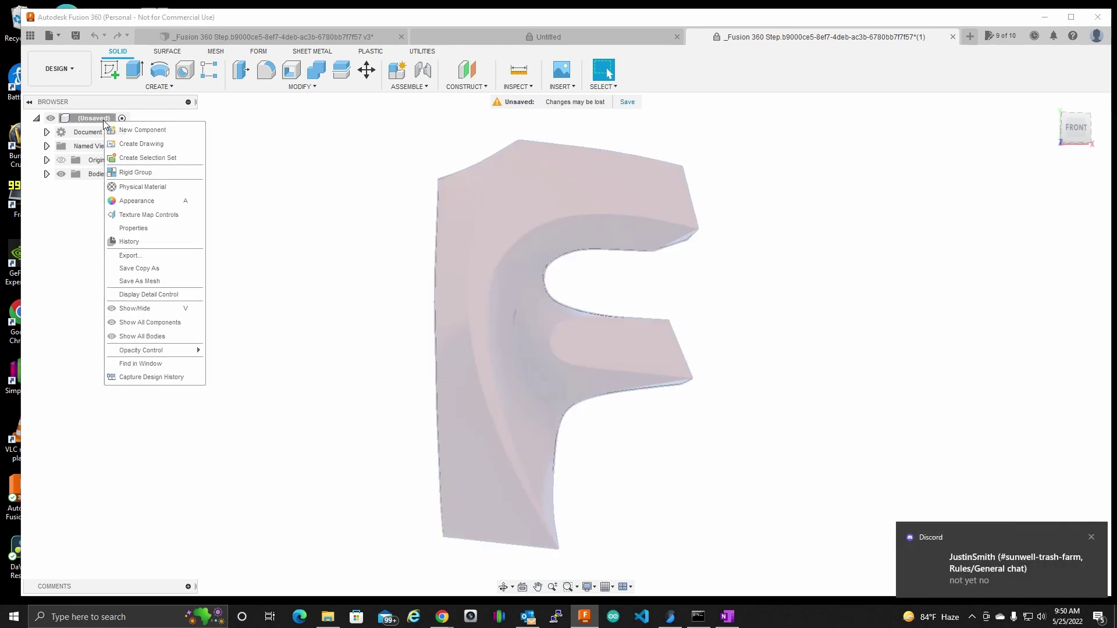
{"action": "left_click", "coordinate": [151, 377]}
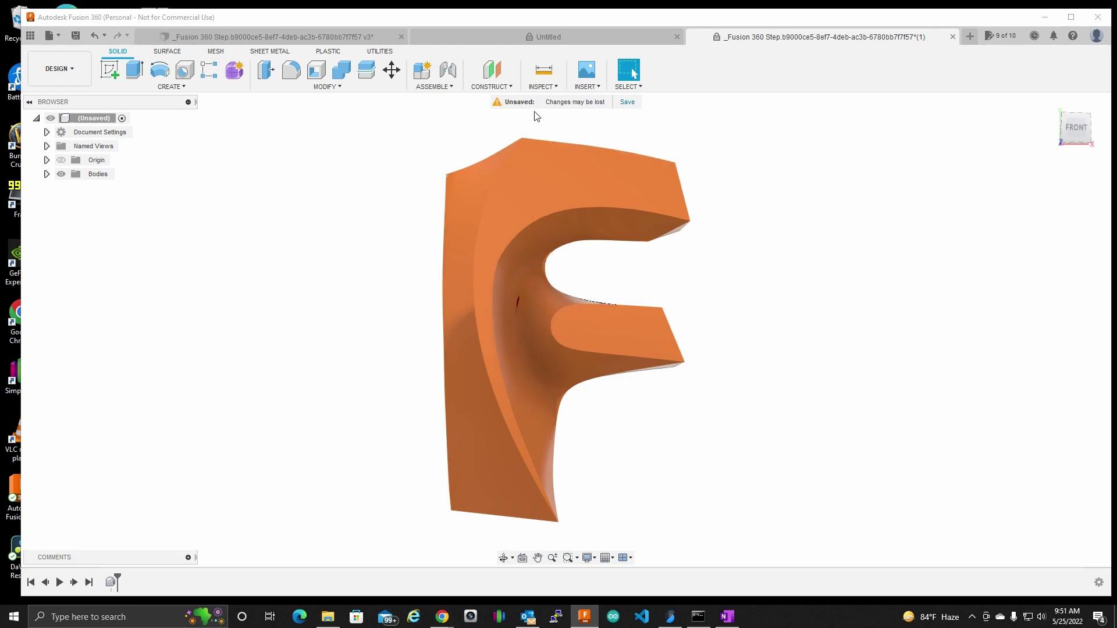
- Add a Center of Mass analysis on the F body and expand Analysis to show CenterOfMass1
{"action": "left_click", "coordinate": [552, 88]}
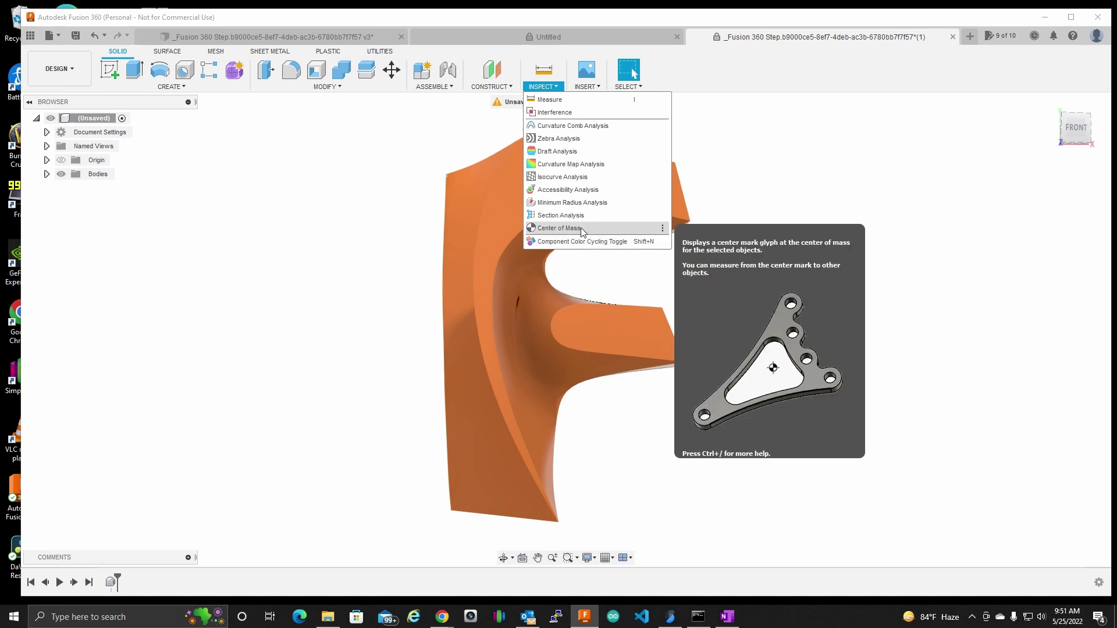
{"action": "left_click", "coordinate": [560, 228]}
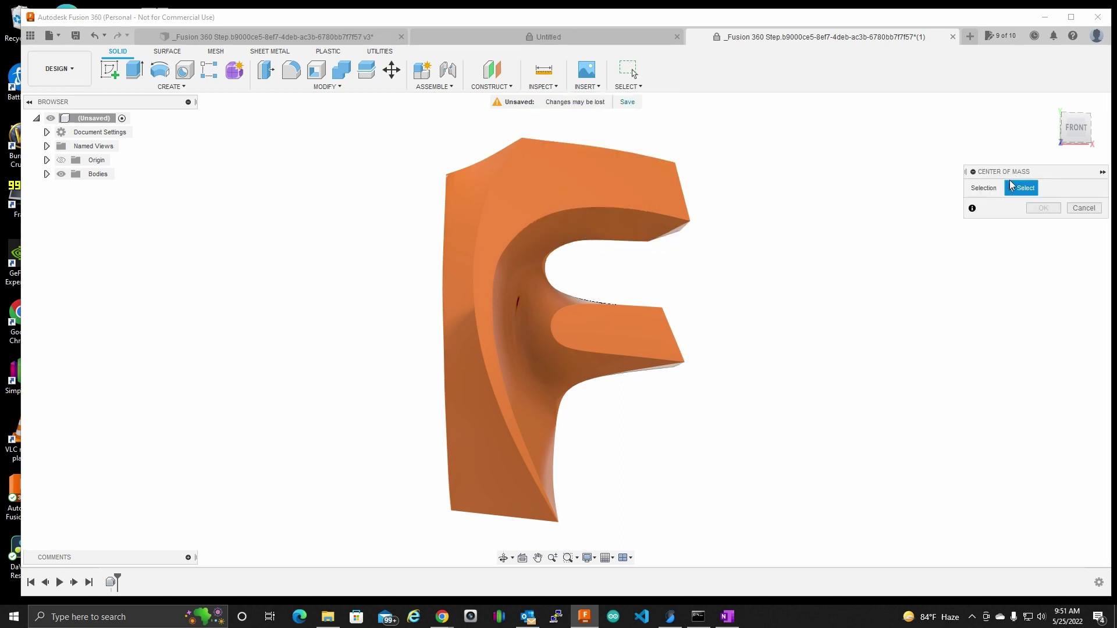
{"action": "left_click", "coordinate": [534, 209]}
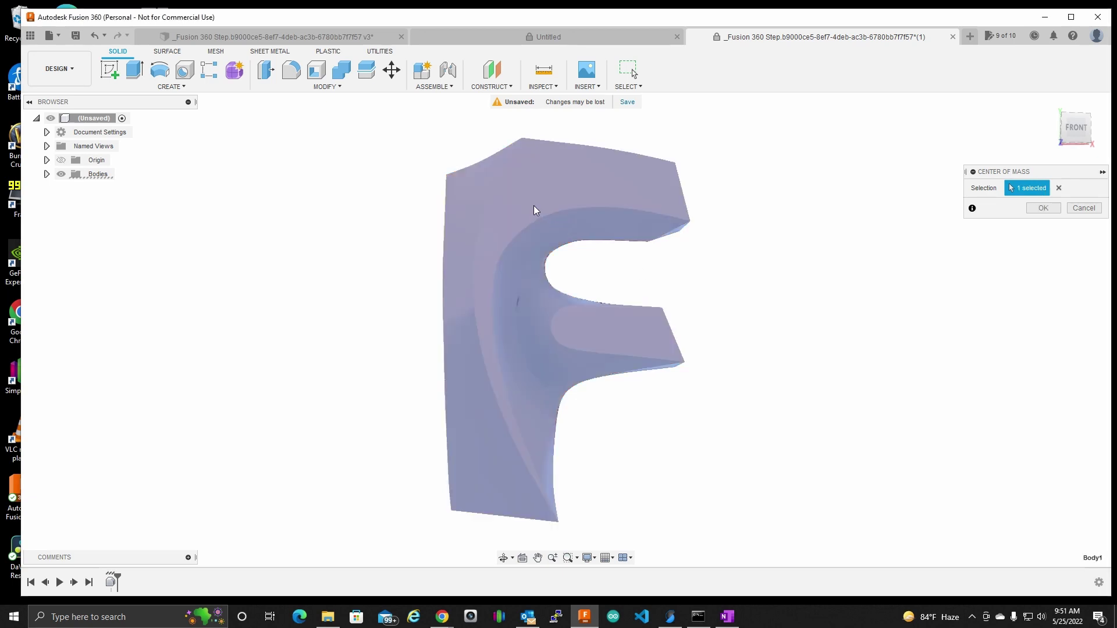
{"action": "left_click", "coordinate": [1044, 209]}
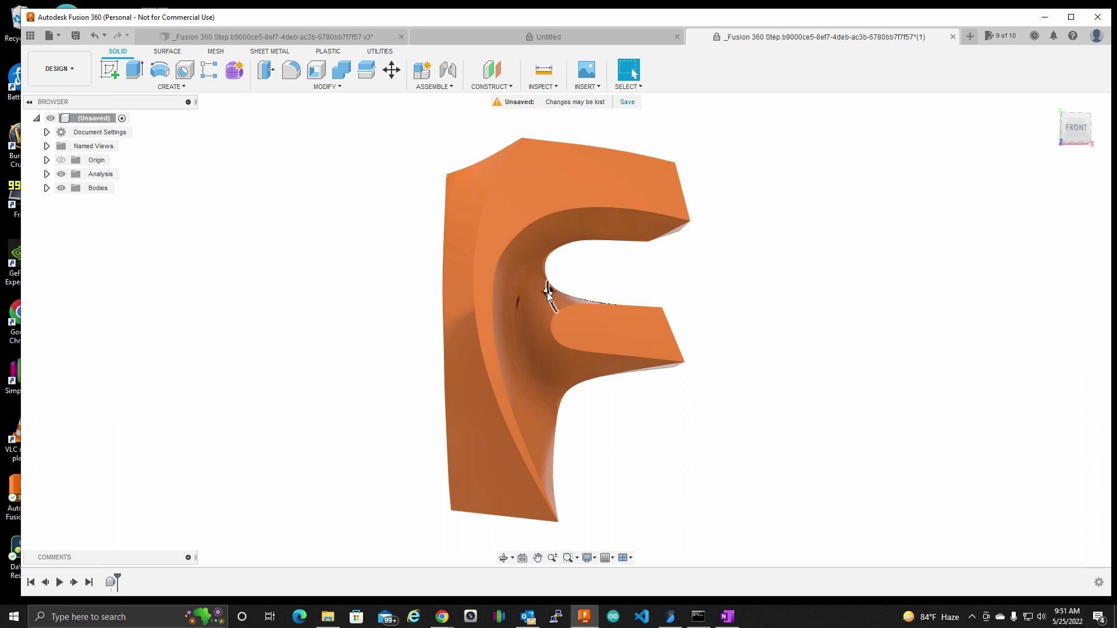
{"action": "scroll", "coordinate": [548, 293], "scroll_direction": "down", "scroll_amount": 2}
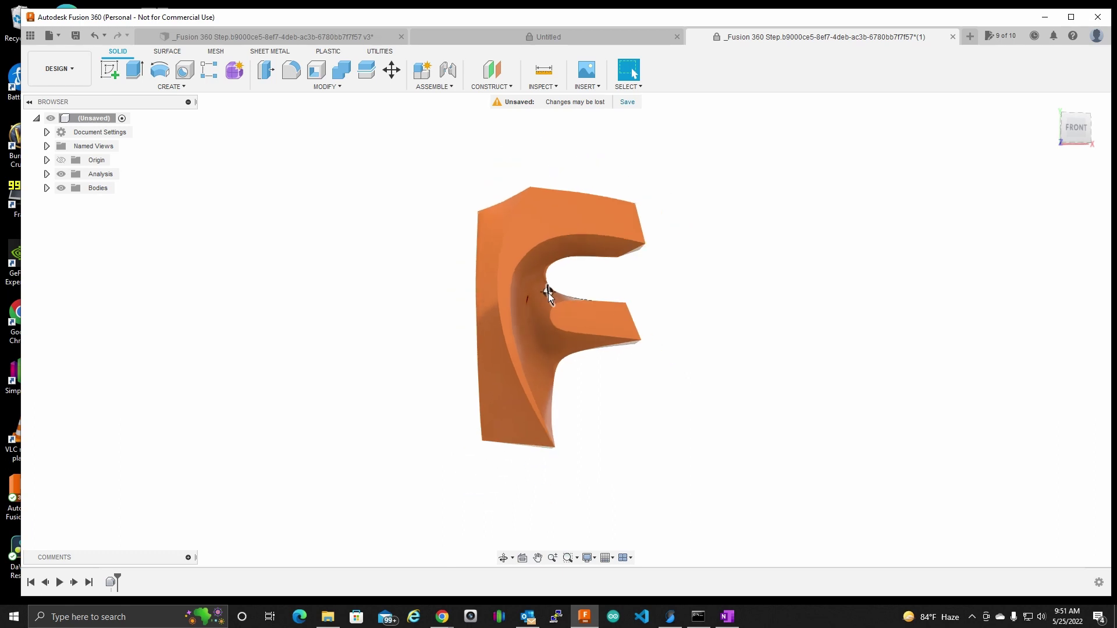
{"action": "scroll", "coordinate": [548, 293], "scroll_direction": "up", "scroll_amount": 3}
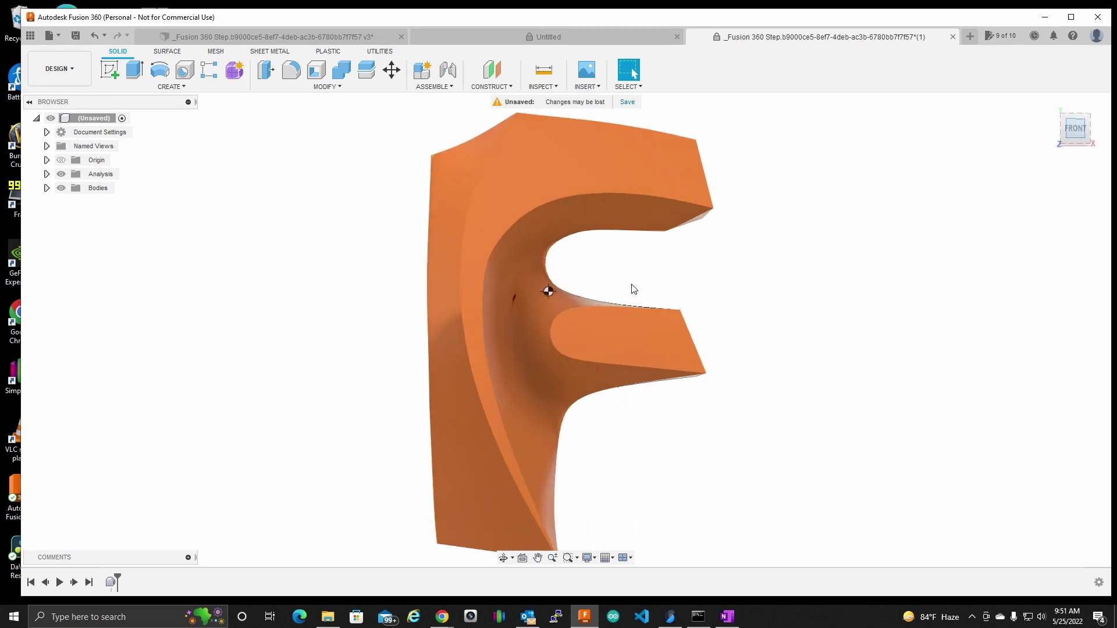
{"action": "middle_click_drag", "start_coordinate": [630, 289], "coordinate": [561, 285], "text": "shift"}
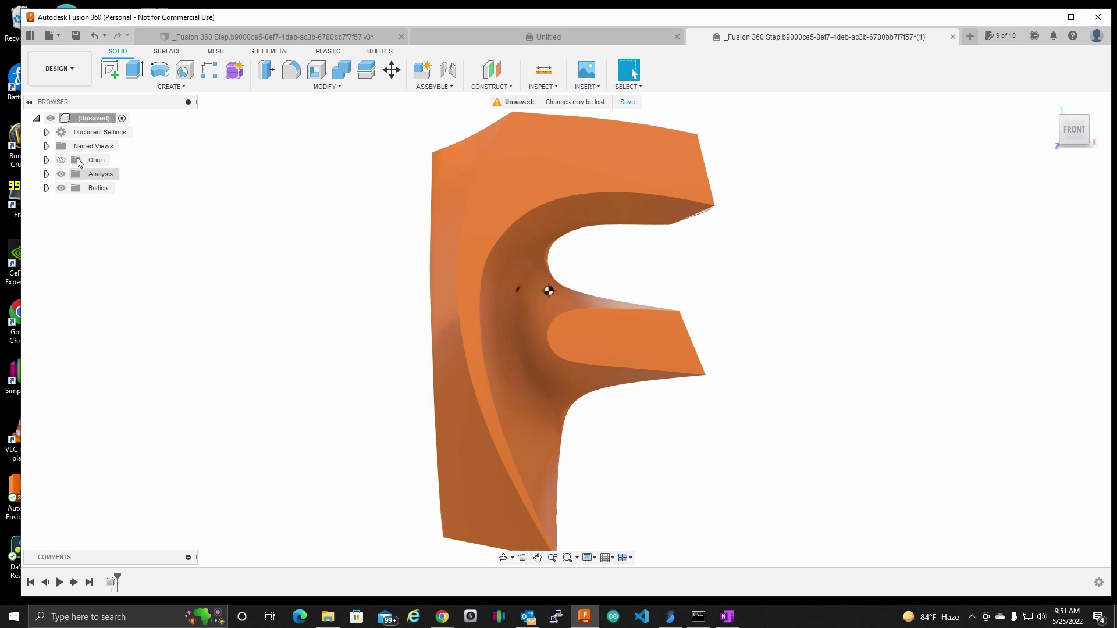
{"action": "left_click", "coordinate": [46, 175]}
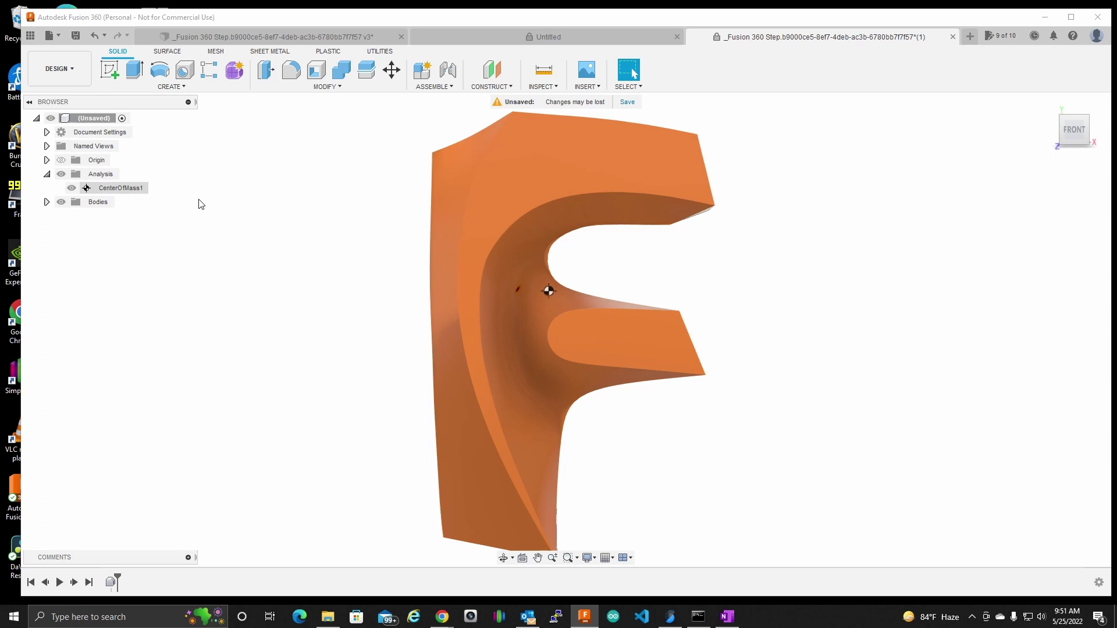
- Create a sketch on the F body's flat back face and view it from BACK
{"action": "middle_click_drag", "start_coordinate": [818, 247], "coordinate": [751, 249], "text": "shift"}
{"action": "left_click", "coordinate": [111, 70]}
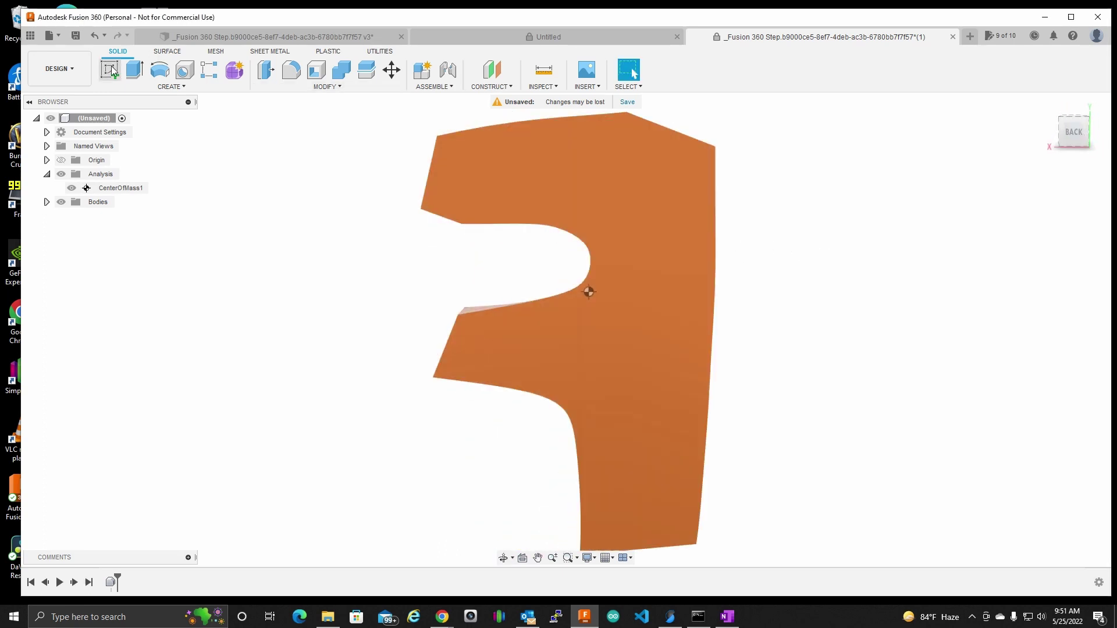
{"action": "left_click", "coordinate": [697, 266]}
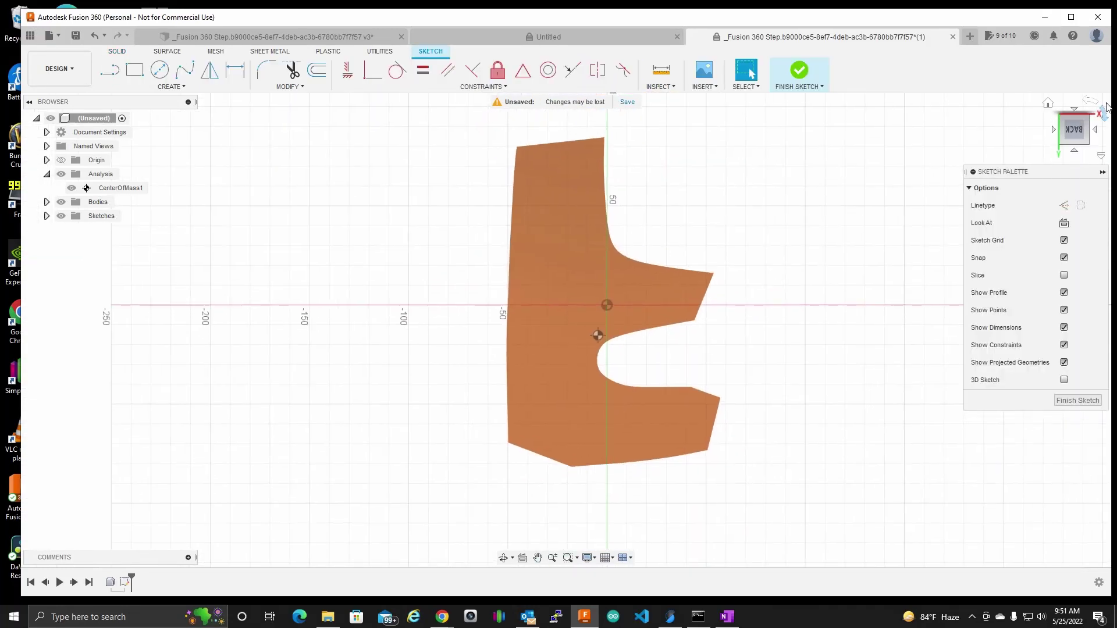
{"action": "left_click", "coordinate": [1105, 114]}
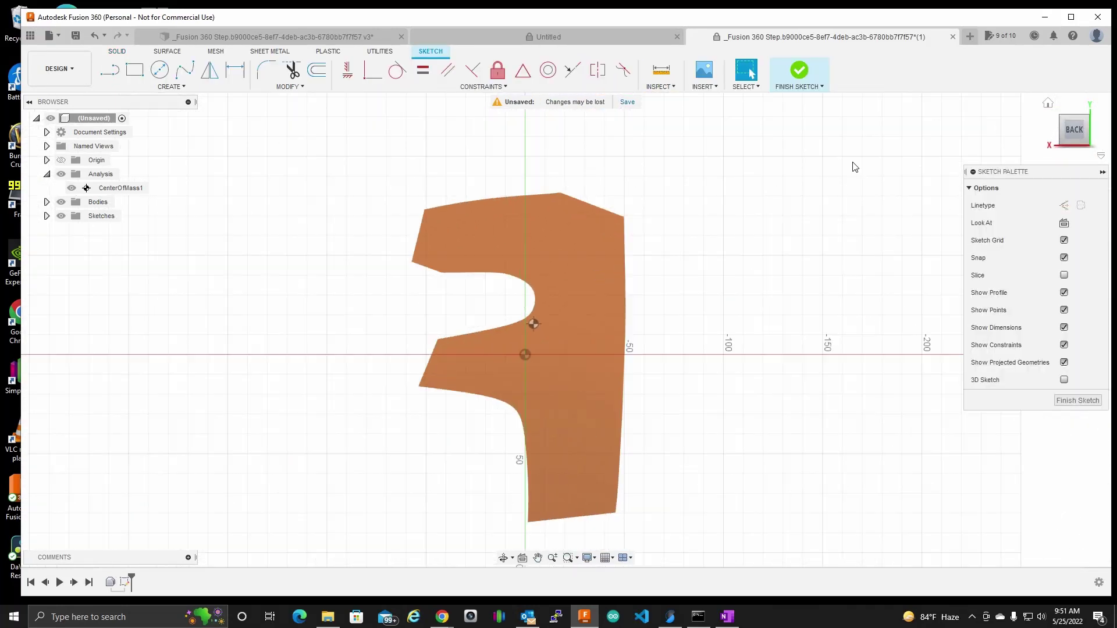
{"action": "scroll", "coordinate": [460, 287], "scroll_direction": "up", "scroll_amount": 5}
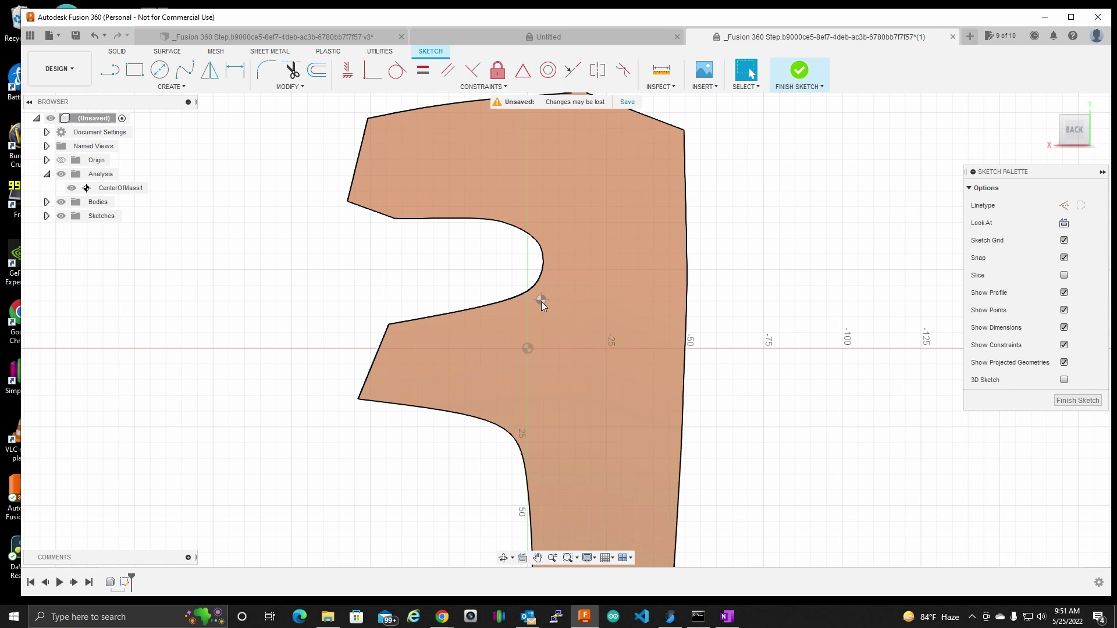
{"action": "scroll", "coordinate": [543, 297], "scroll_direction": "up", "scroll_amount": 5}
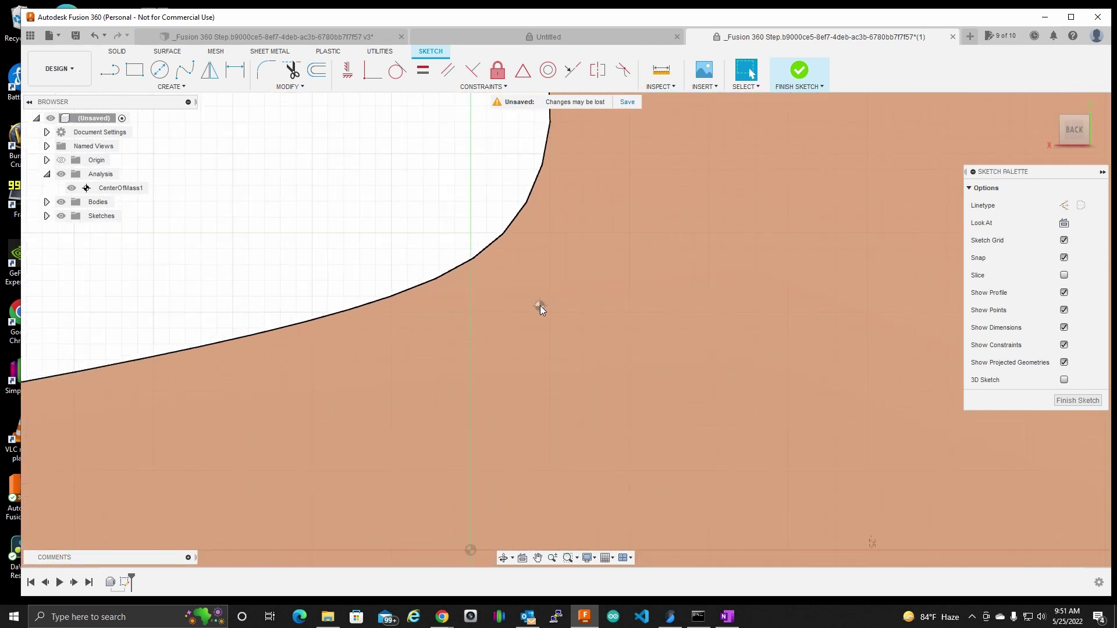
{"action": "scroll", "coordinate": [540, 306], "scroll_direction": "down", "scroll_amount": 9}
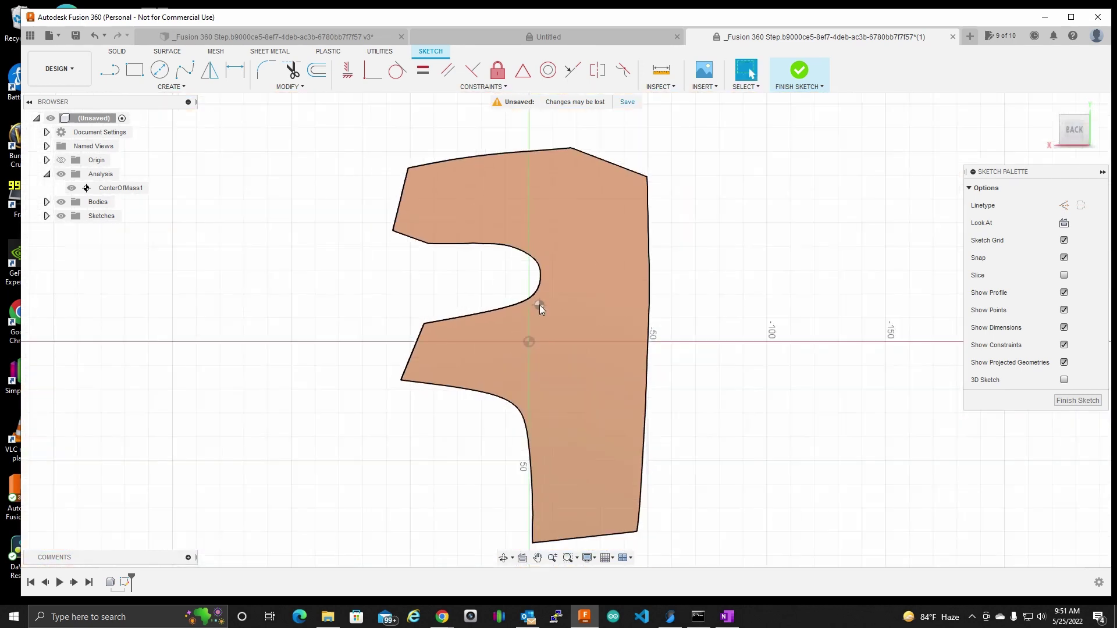
- Draw a vertical construction line about 174.9 mm long from above to below the F
{"action": "left_click", "coordinate": [114, 74]}
{"action": "left_click", "coordinate": [542, 182]}
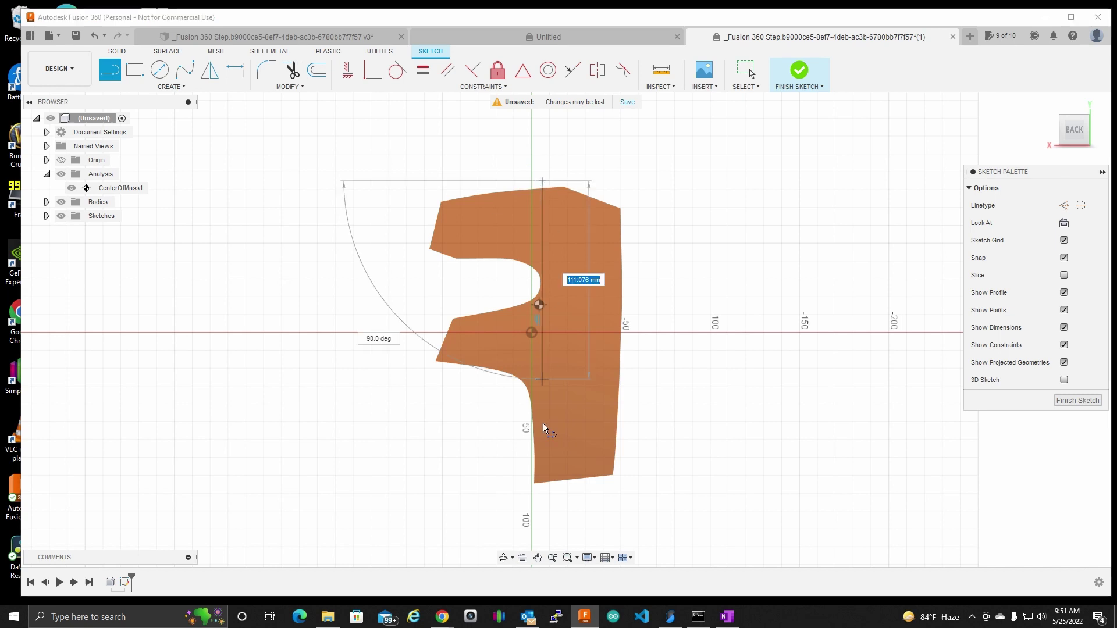
{"action": "left_click", "coordinate": [543, 494]}
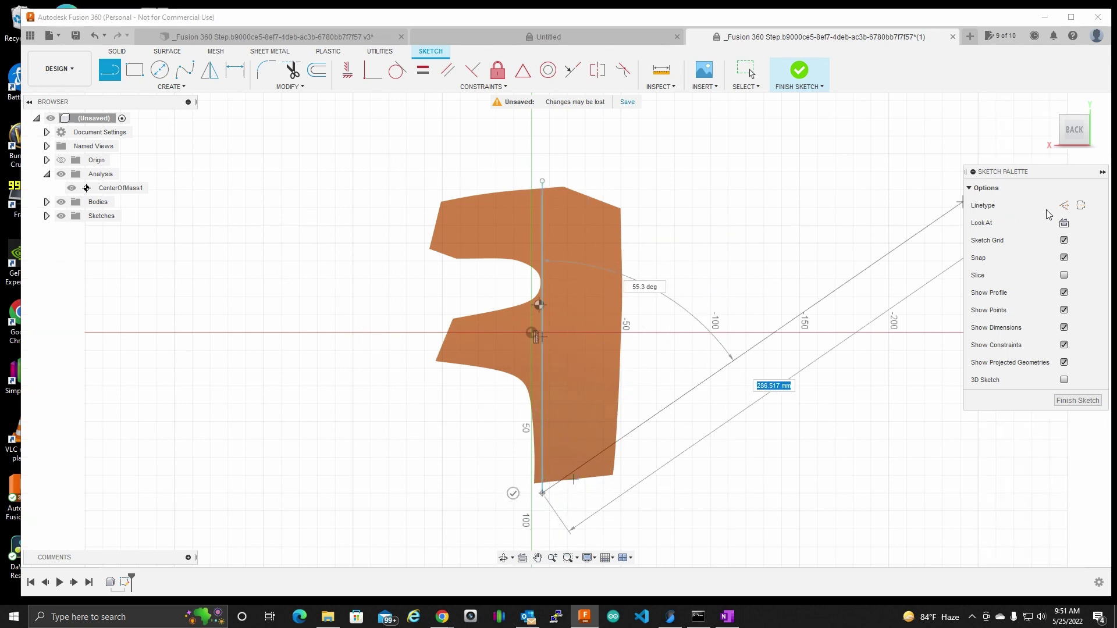
{"action": "left_click", "coordinate": [1064, 205]}
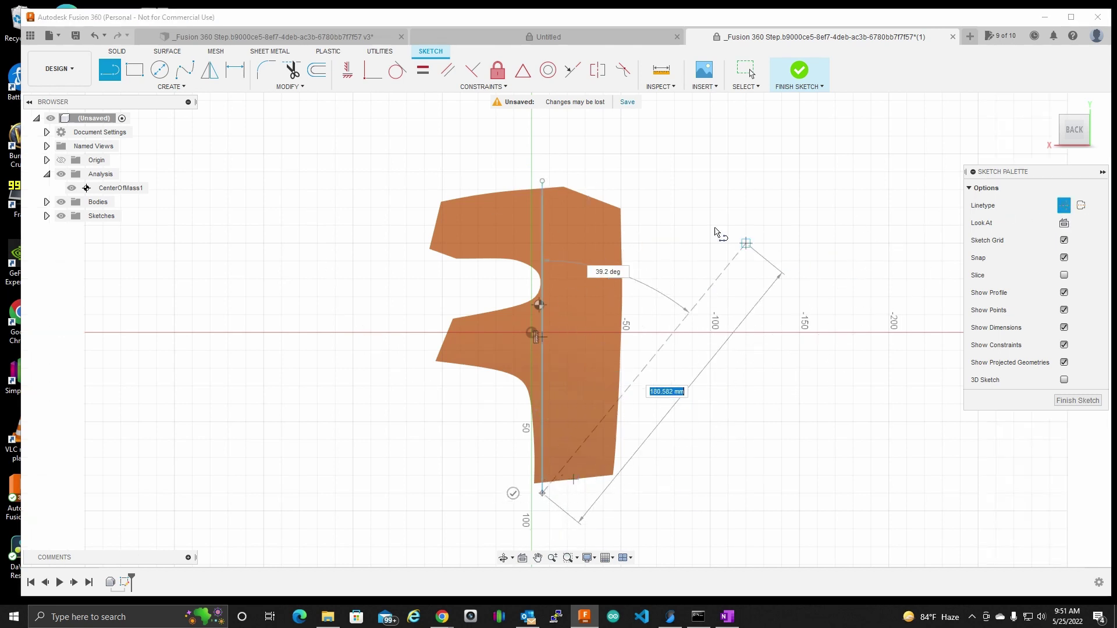
{"action": "key", "text": "Escape"}
{"action": "left_click", "coordinate": [543, 198]}
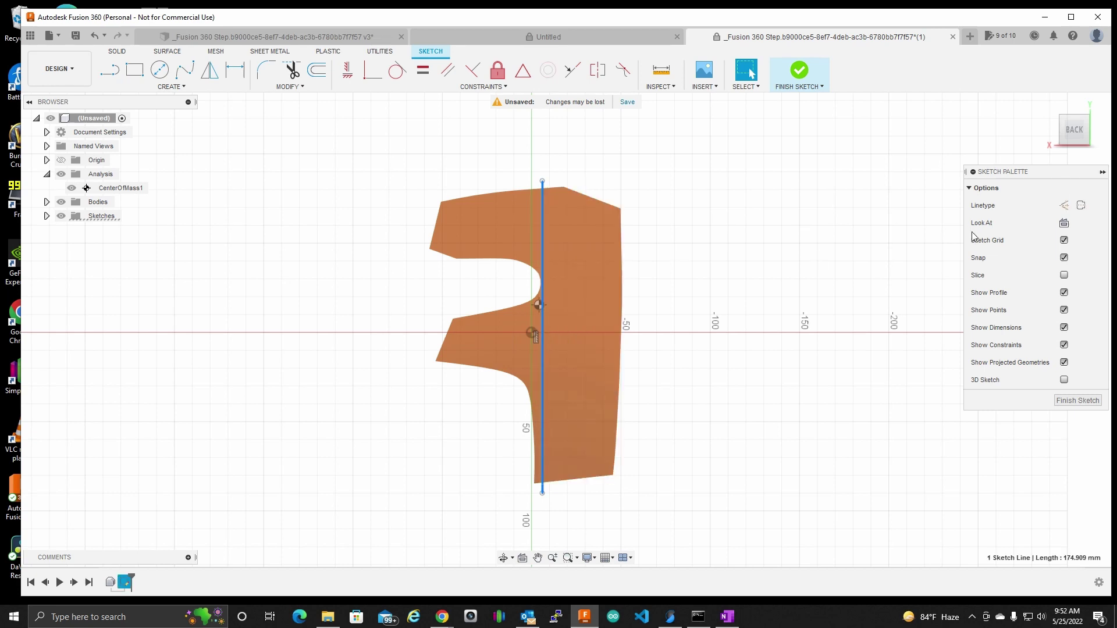
{"action": "left_click", "coordinate": [1064, 205]}
{"action": "key", "text": "Escape"}
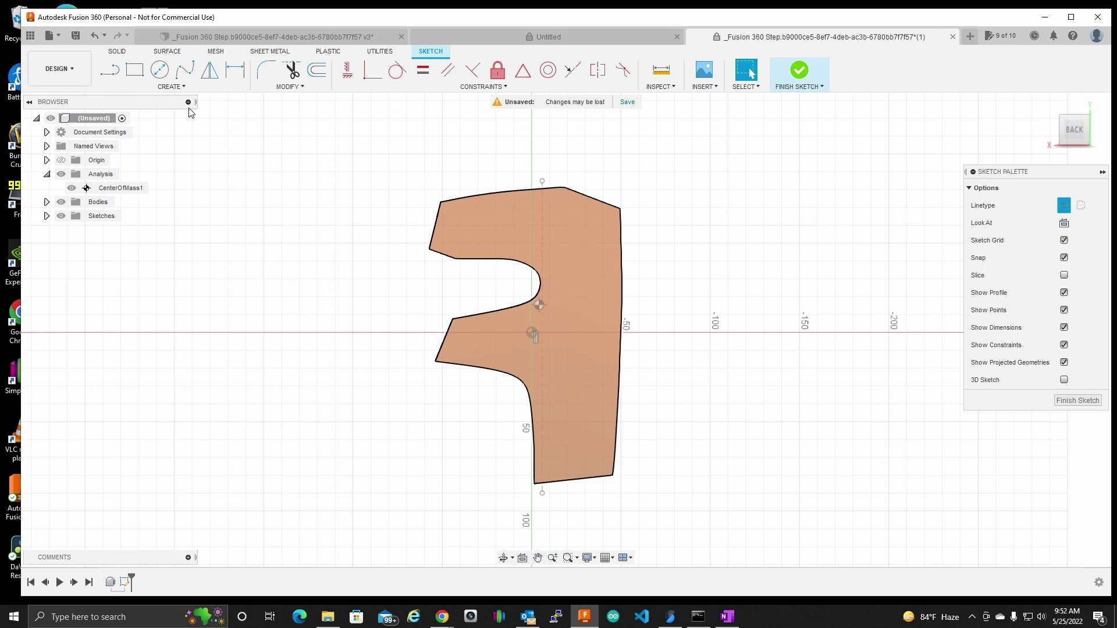
- Snap the vertical construction line onto the F's center-of-mass point
{"action": "scroll", "coordinate": [539, 275], "scroll_direction": "up", "scroll_amount": 5}
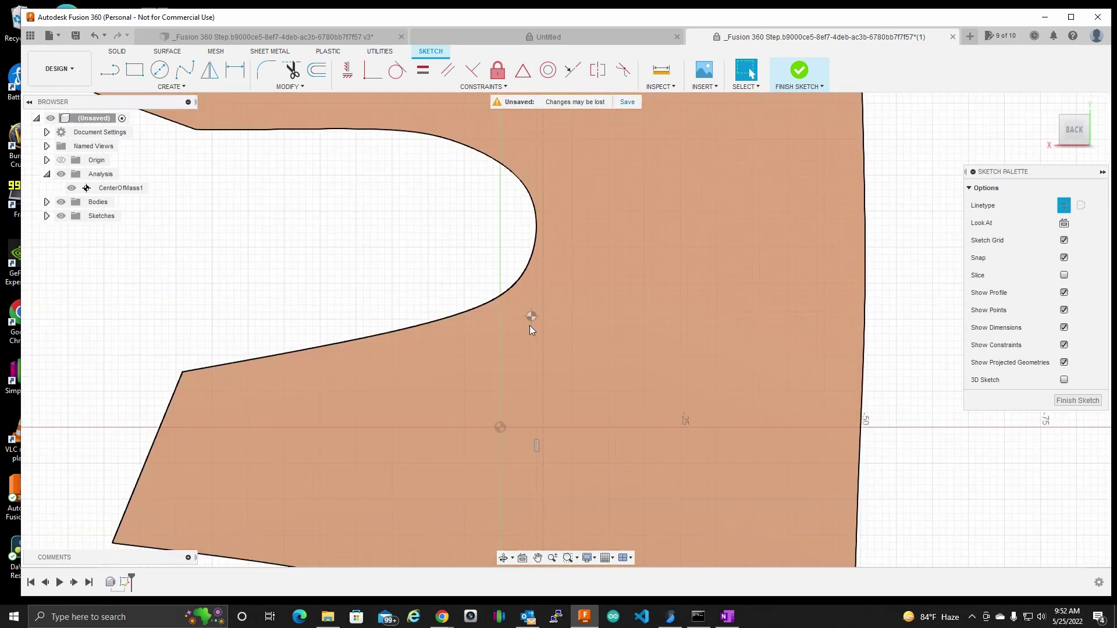
{"action": "scroll", "coordinate": [540, 294], "scroll_direction": "up", "scroll_amount": 3}
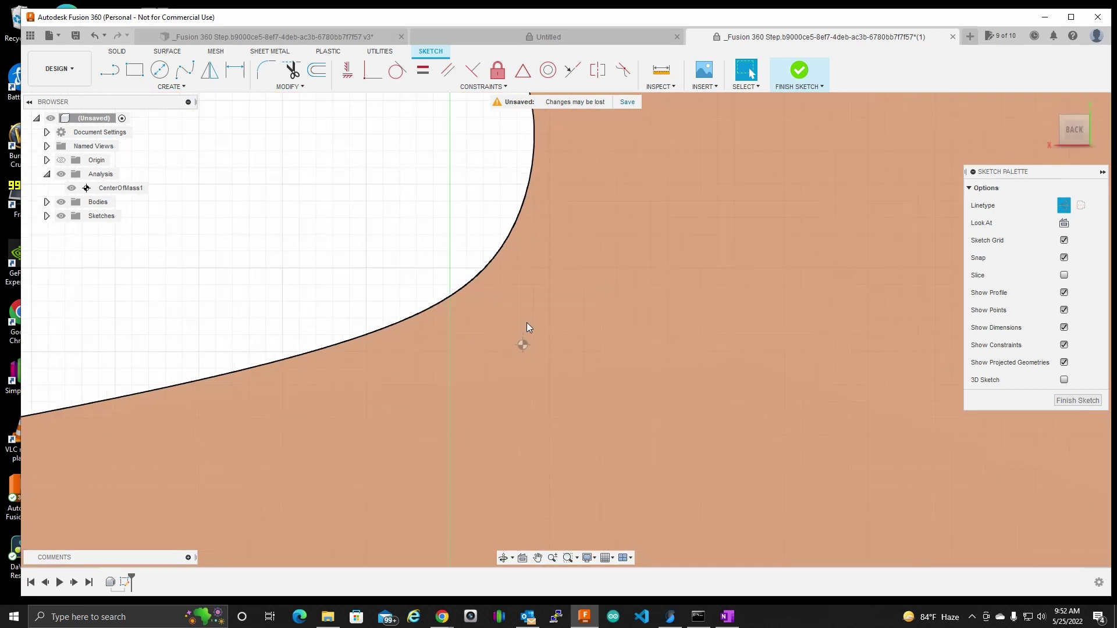
{"action": "scroll", "coordinate": [518, 373], "scroll_direction": "up", "scroll_amount": 3}
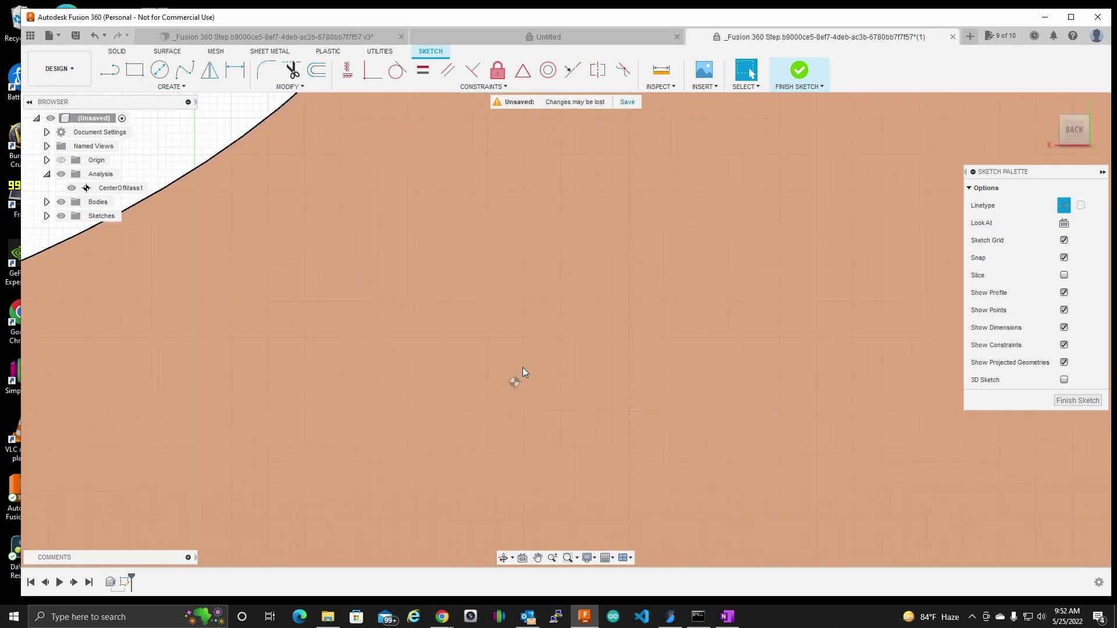
{"action": "scroll", "coordinate": [492, 378], "scroll_direction": "up", "scroll_amount": 3}
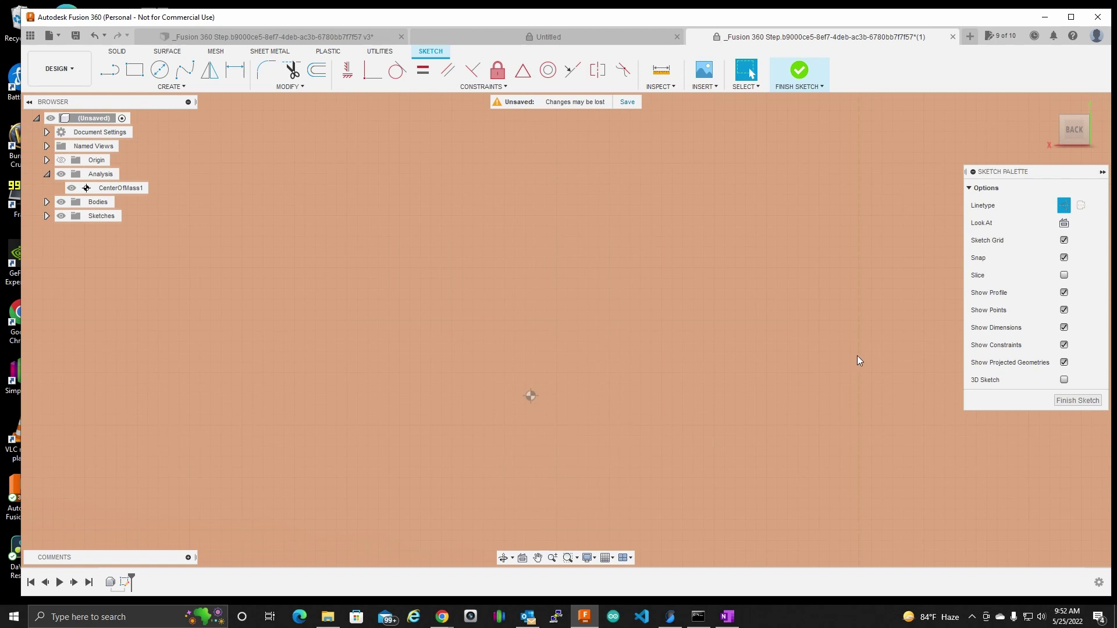
{"action": "left_click_drag", "start_coordinate": [857, 356], "coordinate": [637, 362]}
{"action": "left_click_drag", "start_coordinate": [564, 357], "coordinate": [529, 359]}
{"action": "scroll", "coordinate": [532, 393], "scroll_direction": "up", "scroll_amount": 2}
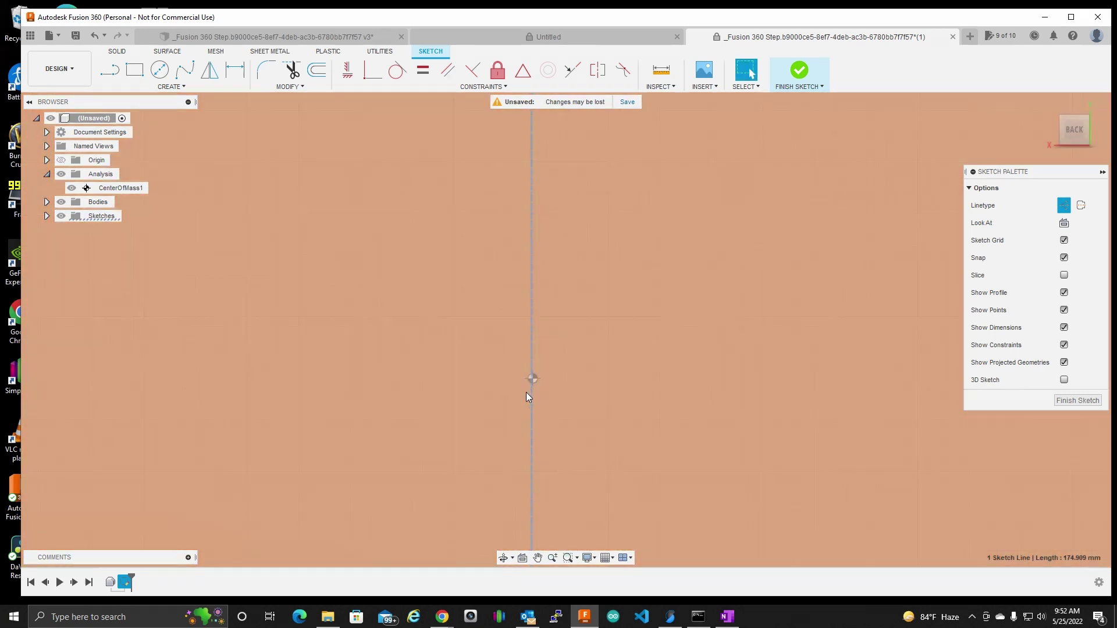
{"action": "scroll", "coordinate": [532, 384], "scroll_direction": "up", "scroll_amount": 2}
{"action": "left_click", "coordinate": [543, 363]}
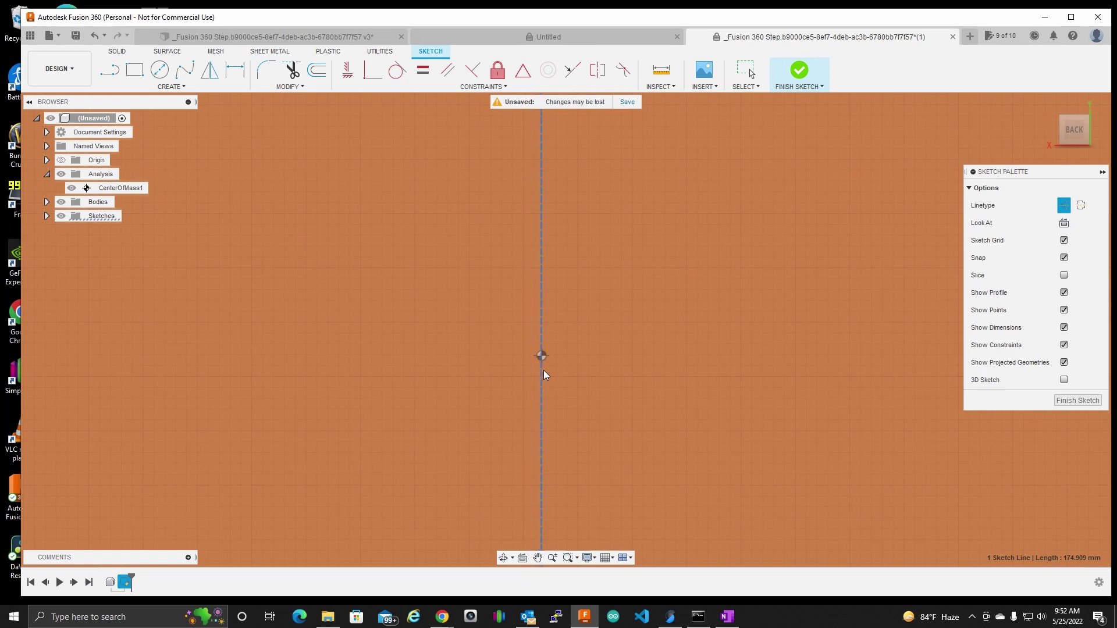
{"action": "key", "text": "Escape"}
{"action": "scroll", "coordinate": [543, 368], "scroll_direction": "down", "scroll_amount": 5}
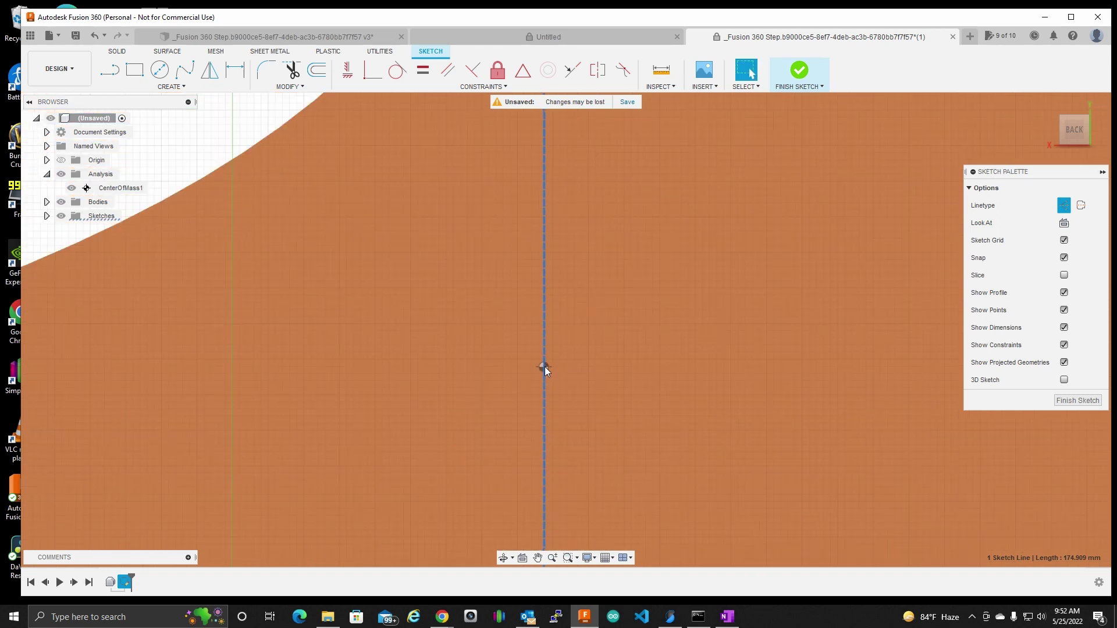
{"action": "scroll", "coordinate": [545, 367], "scroll_direction": "down", "scroll_amount": 5}
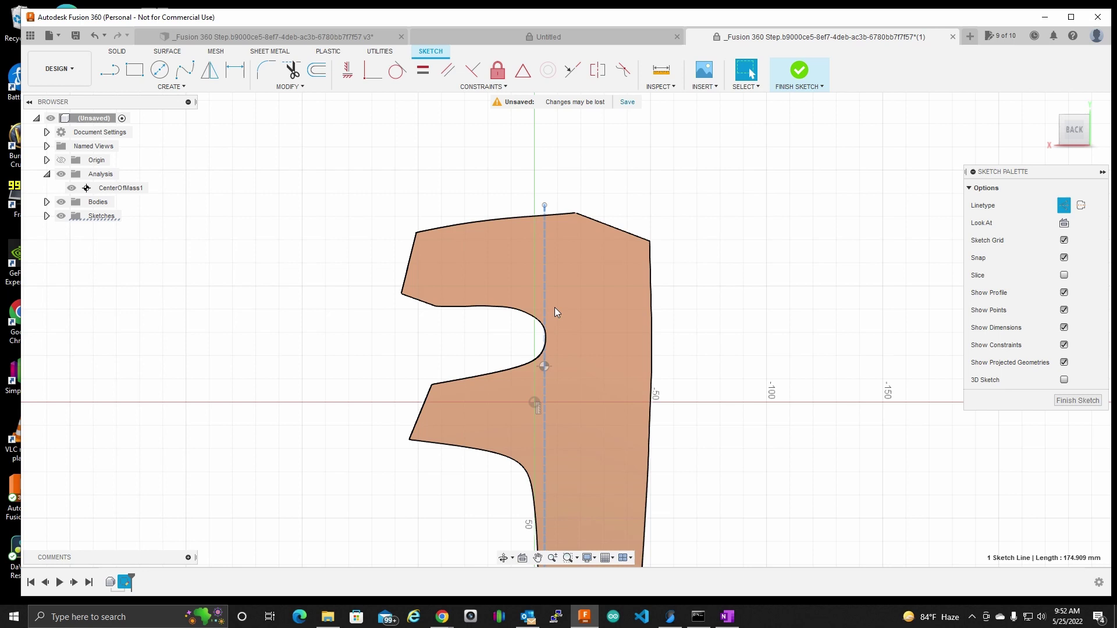
{"action": "scroll", "coordinate": [540, 239], "scroll_direction": "up", "scroll_amount": 5}
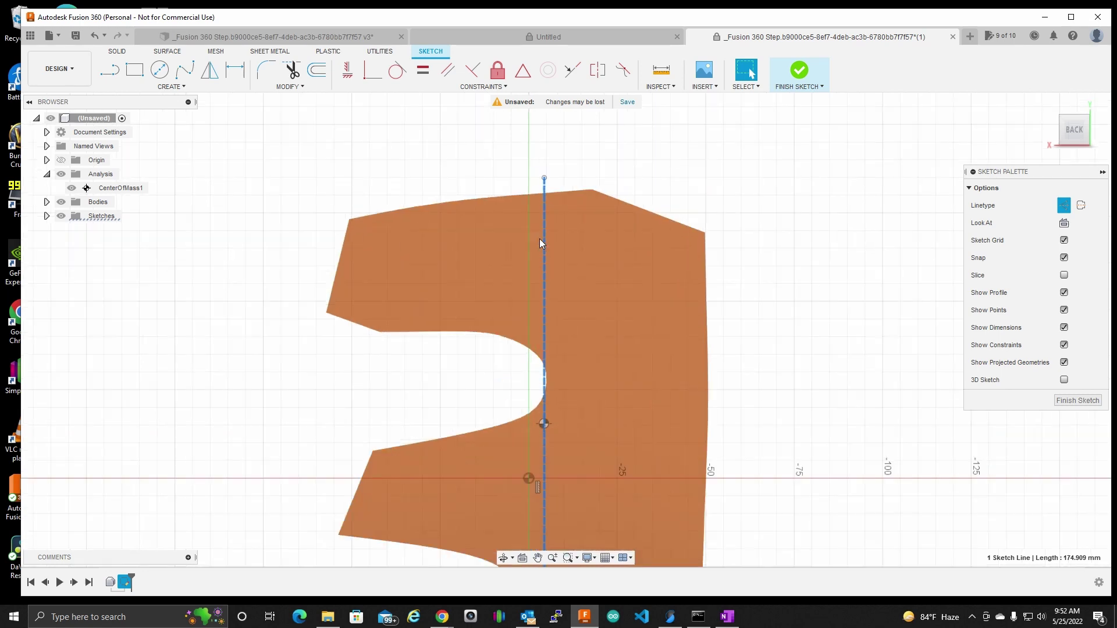
- Draw a center-to-center slot on the vertical line, 12 mm long and 9 mm wide
{"action": "left_click", "coordinate": [161, 86]}
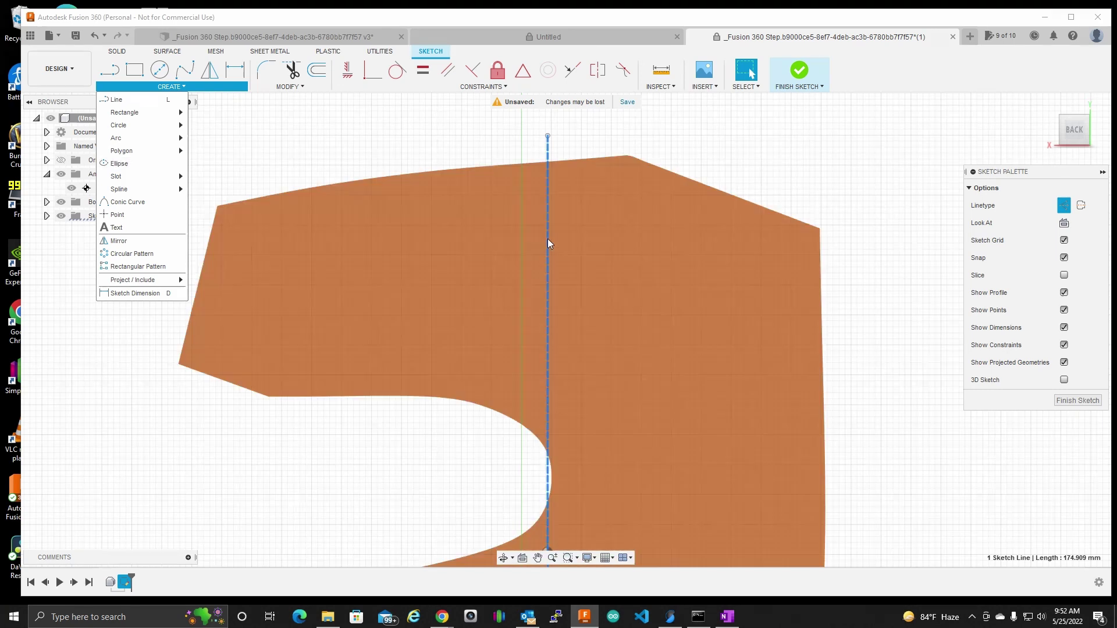
{"action": "mouse_move", "coordinate": [120, 176]}
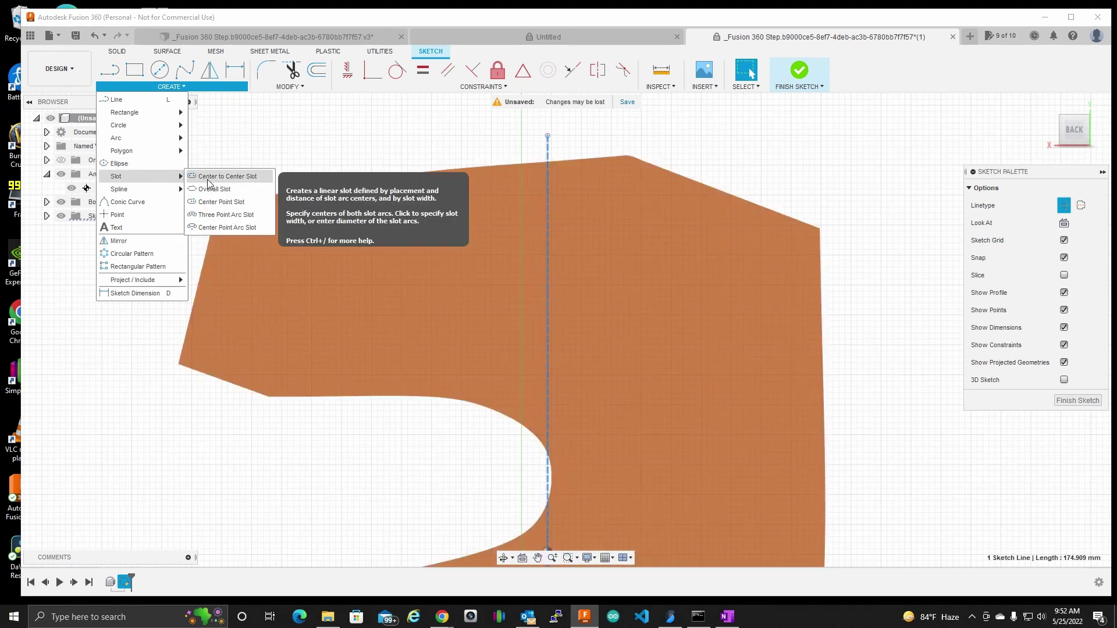
{"action": "left_click", "coordinate": [224, 173]}
{"action": "left_click", "coordinate": [548, 237]}
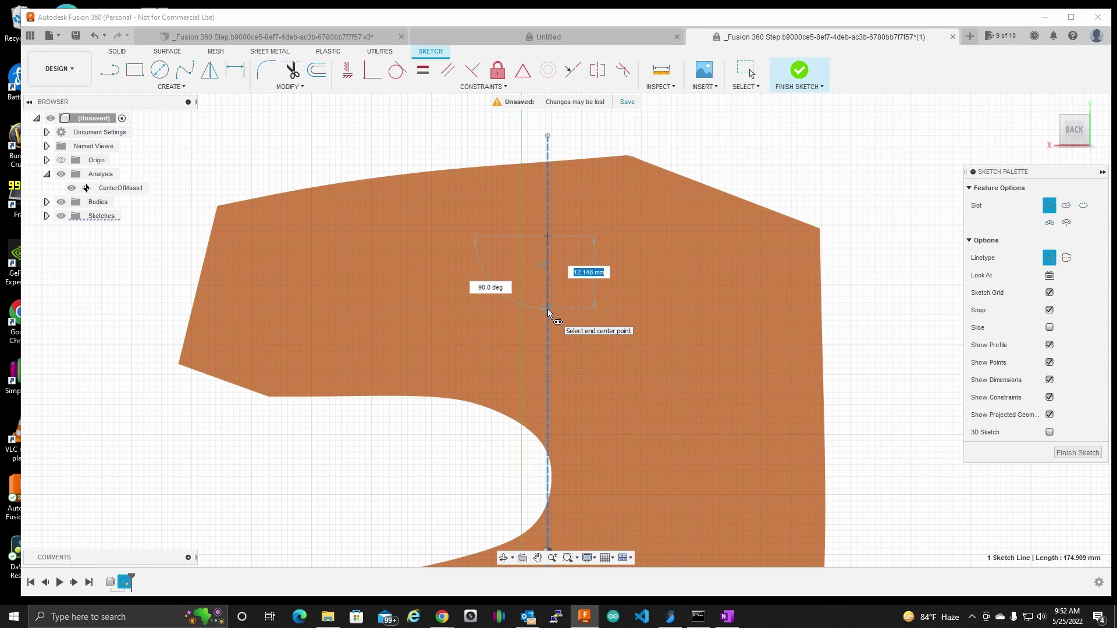
{"action": "type", "text": "12"}
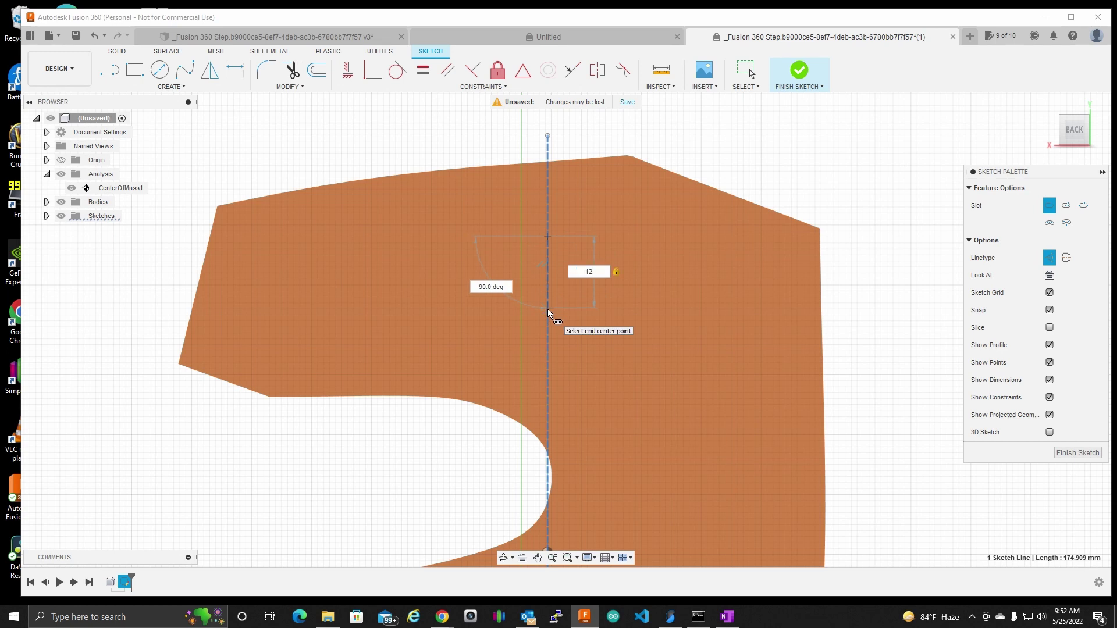
{"action": "key", "text": "Tab"}
{"action": "key", "text": "Return"}
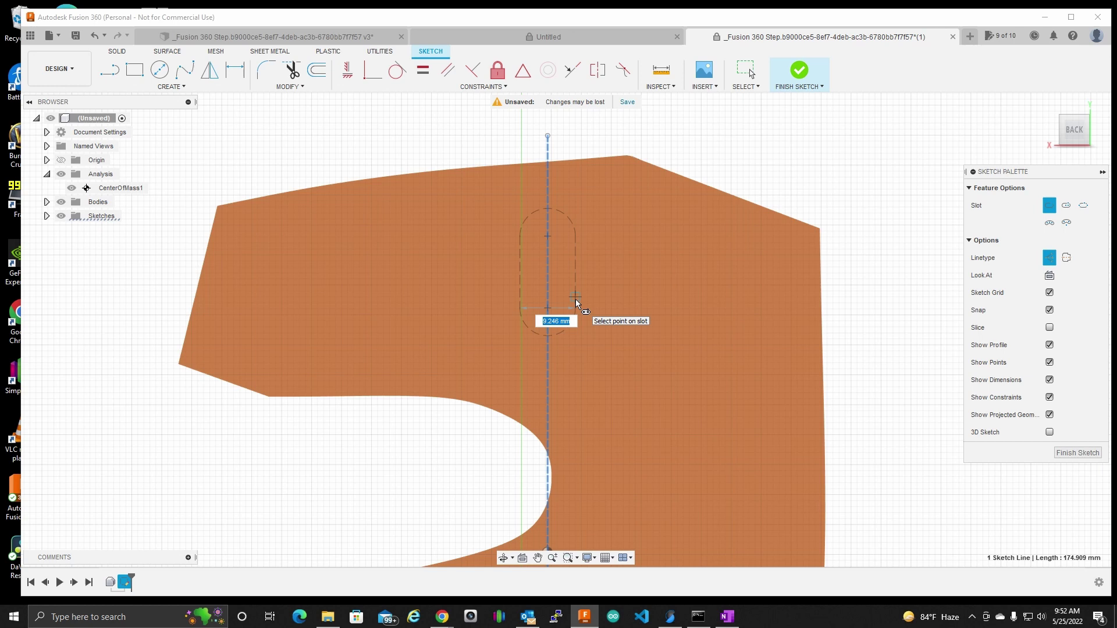
{"action": "type", "text": "9"}
{"action": "left_click", "coordinate": [1049, 259]}
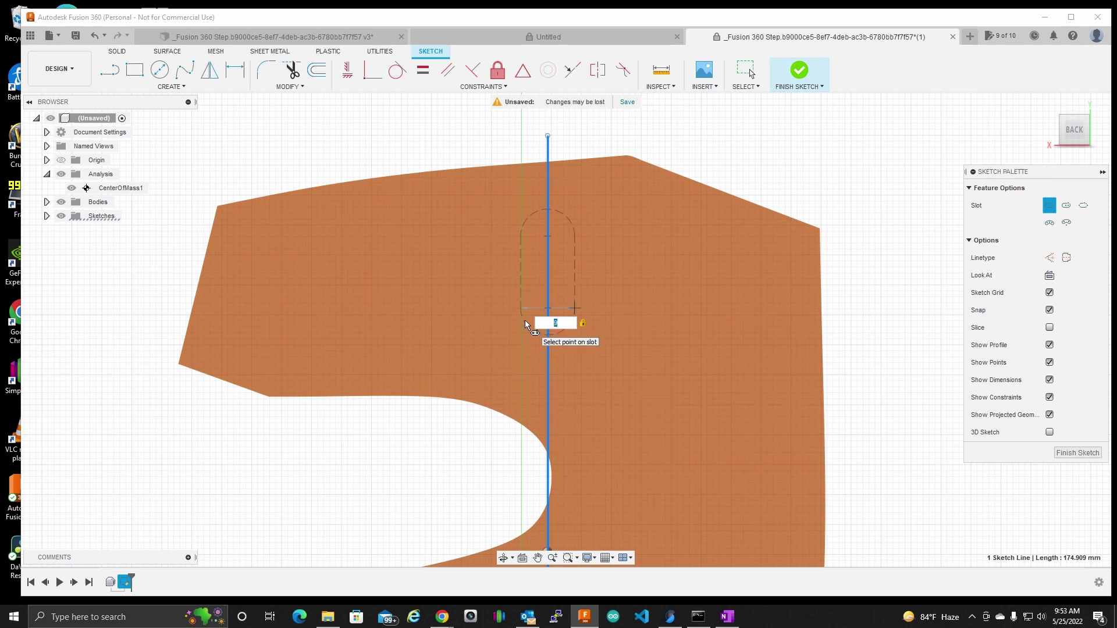
{"action": "key", "text": "Return"}
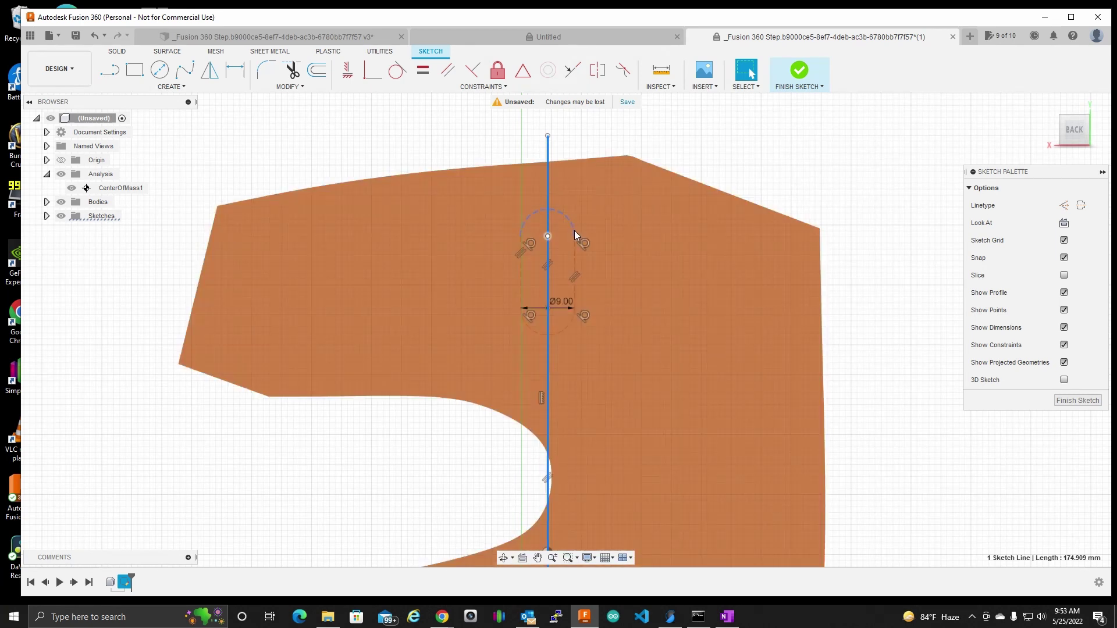
- Turn the slot's arc and both sides into normal sketch lines
{"action": "left_click", "coordinate": [575, 232]}
{"action": "left_click", "coordinate": [574, 254], "text": "shift"}
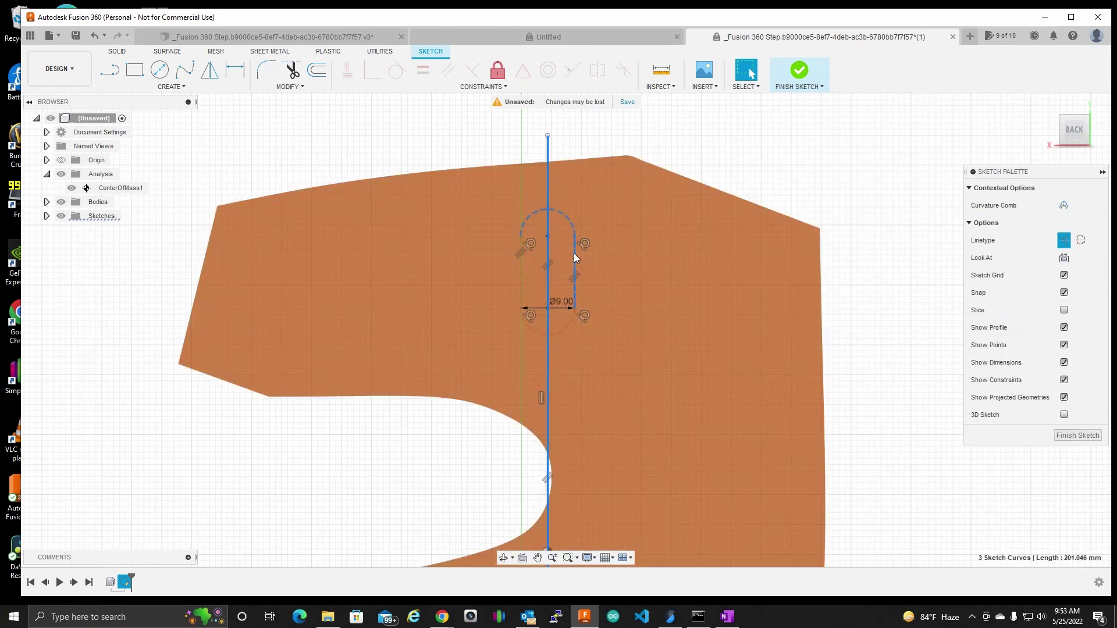
{"action": "left_click", "coordinate": [520, 291], "text": "shift"}
{"action": "left_click", "coordinate": [1059, 243]}
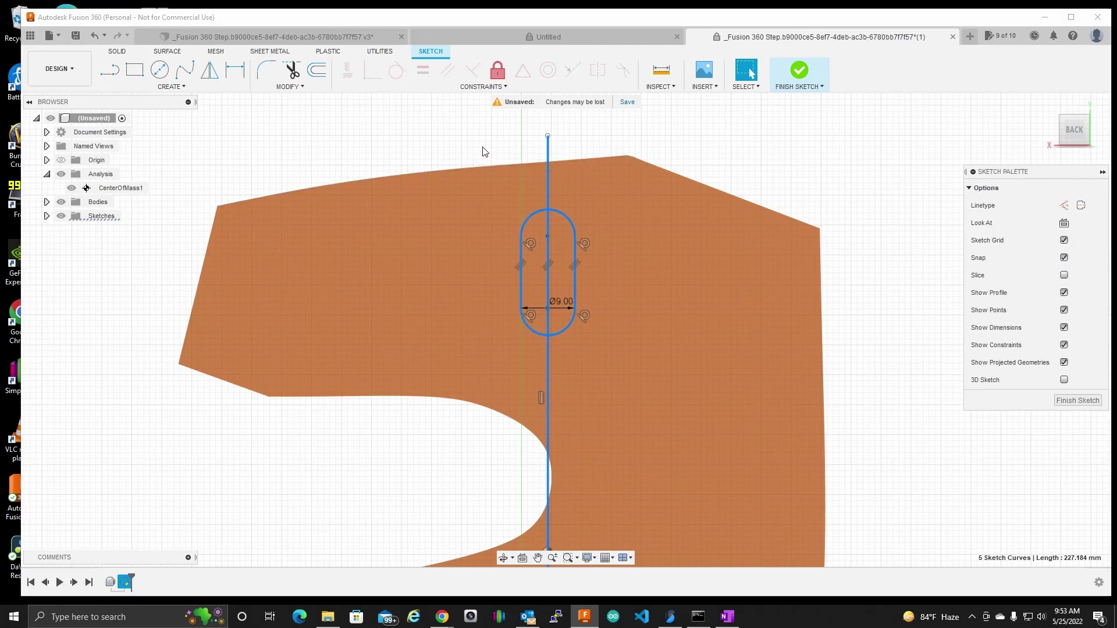
{"action": "left_click", "coordinate": [466, 152]}
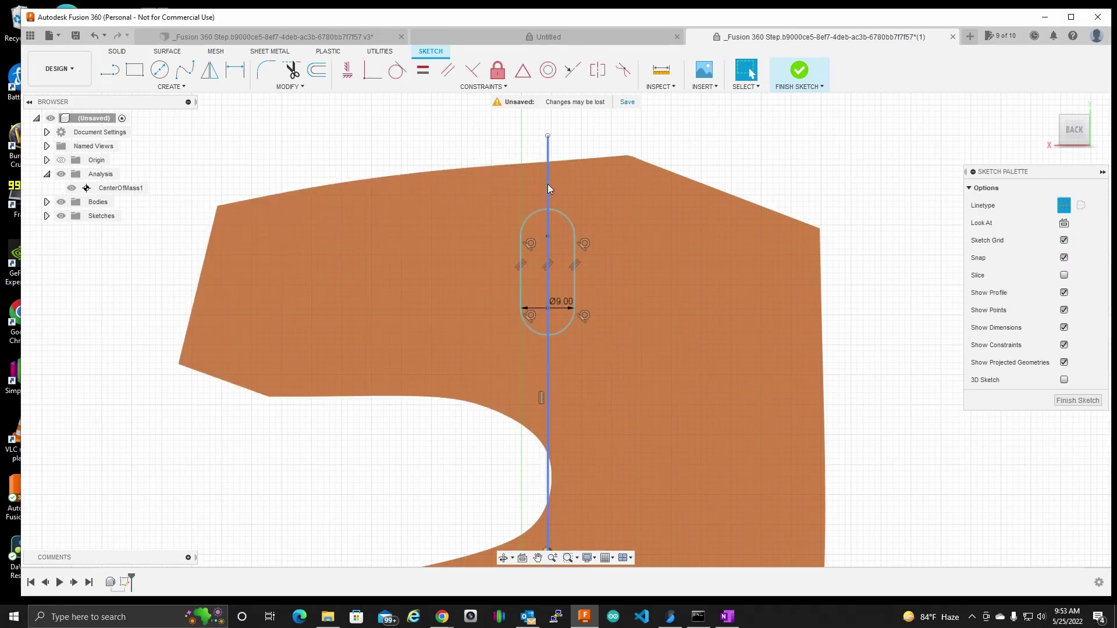
{"action": "left_click", "coordinate": [548, 184]}
- Restore the vertical line to construction and add a Ø5 circle at the slot's top center
{"action": "left_click", "coordinate": [1064, 206]}
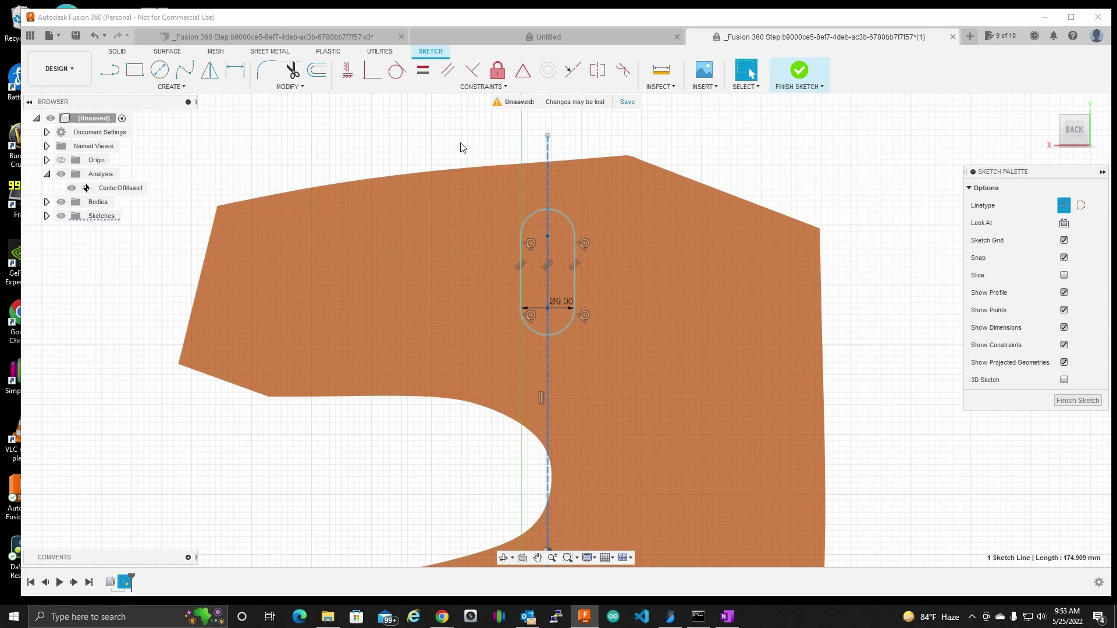
{"action": "left_click", "coordinate": [160, 70]}
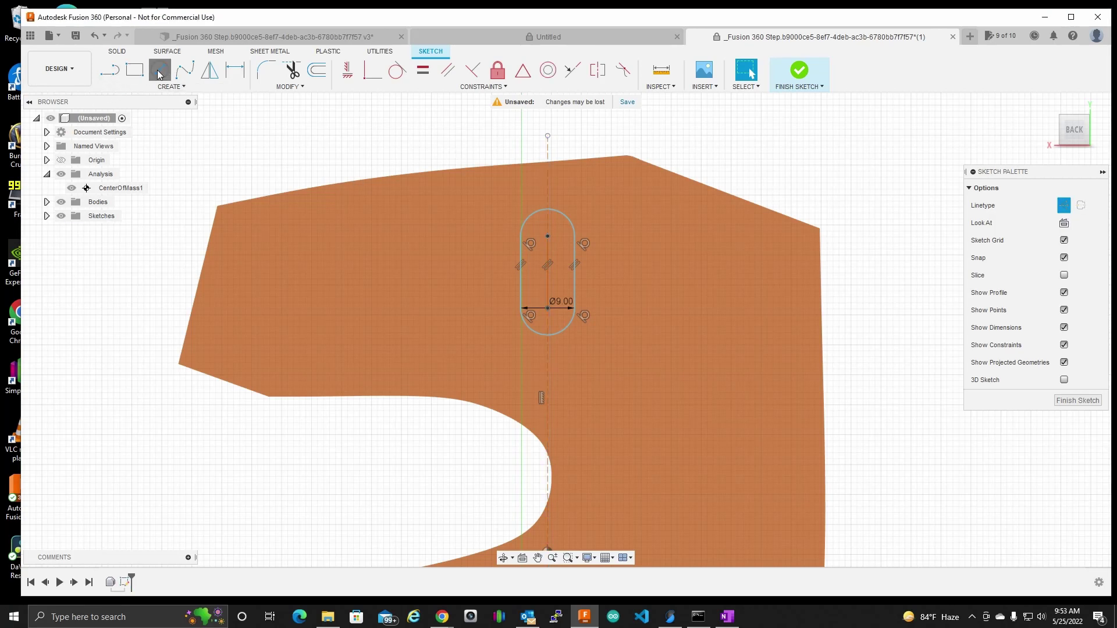
{"action": "left_click", "coordinate": [549, 235]}
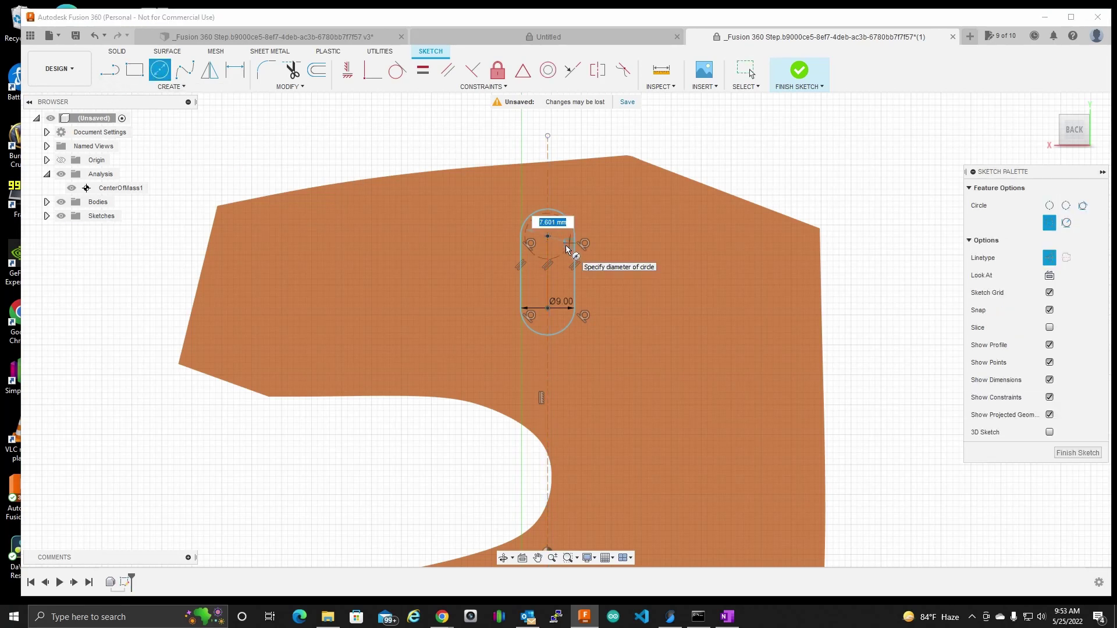
{"action": "type", "text": "5"}
{"action": "key", "text": "Return"}
{"action": "key", "text": "Escape"}
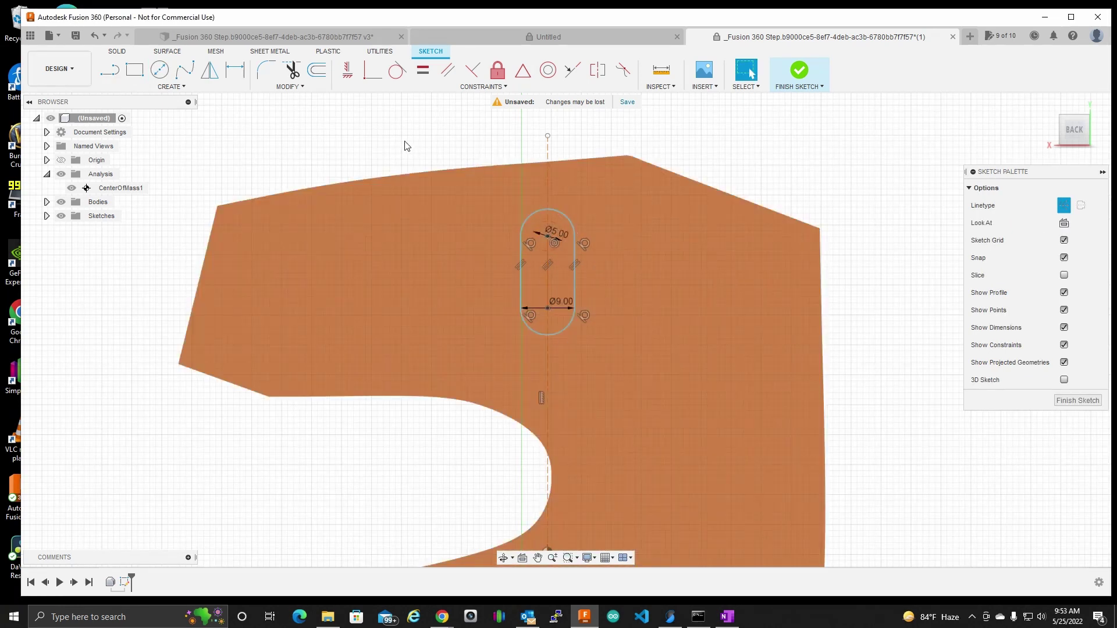
- Draw slanted lines from each slot edge to the Ø5 circle and finish the sketch
{"action": "left_click", "coordinate": [110, 70]}
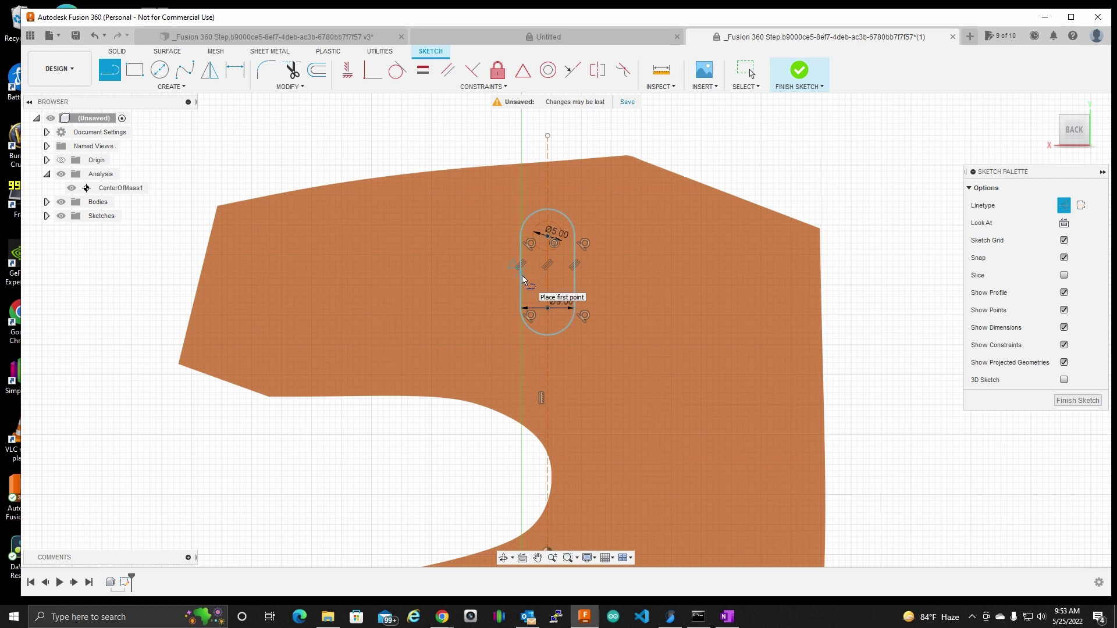
{"action": "left_click", "coordinate": [521, 269]}
{"action": "double_click", "coordinate": [543, 238]}
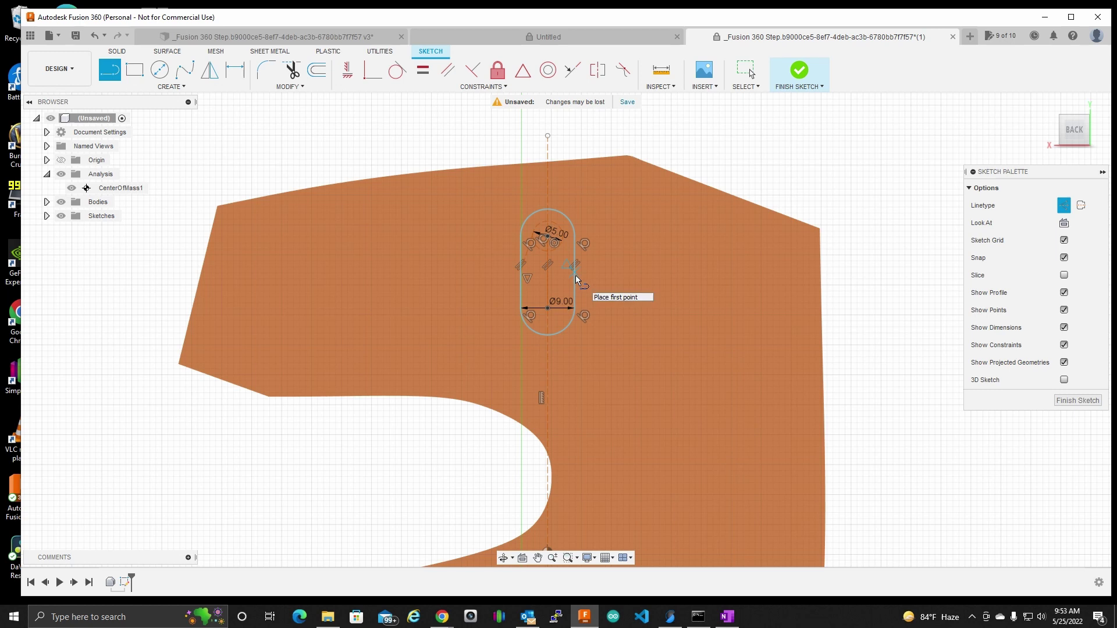
{"action": "left_click", "coordinate": [575, 270]}
{"action": "double_click", "coordinate": [563, 232]}
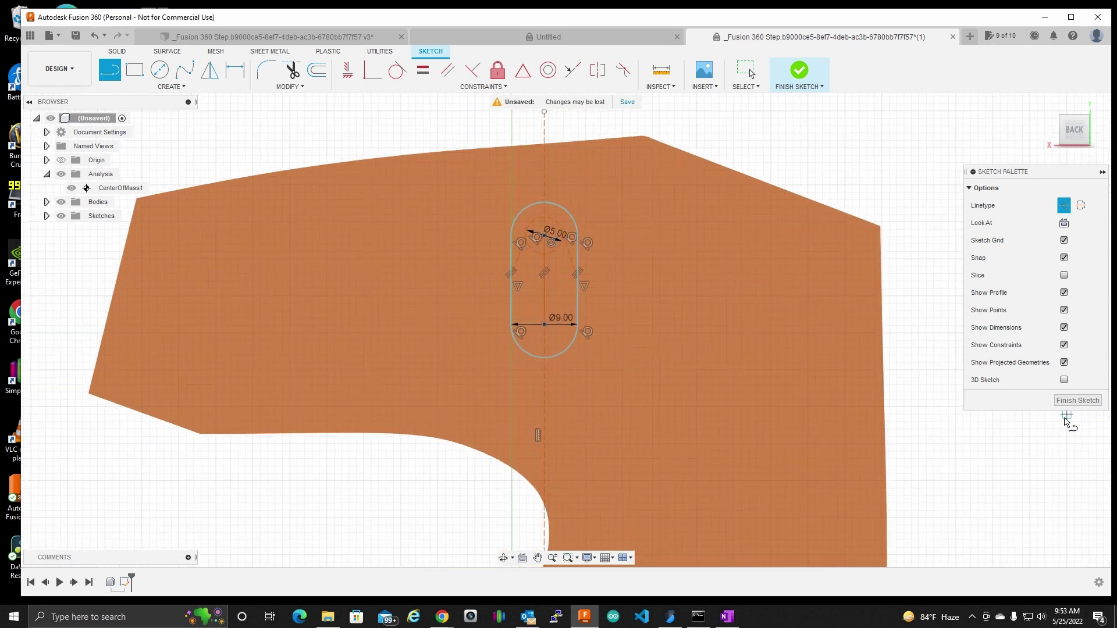
{"action": "left_click", "coordinate": [1078, 400]}
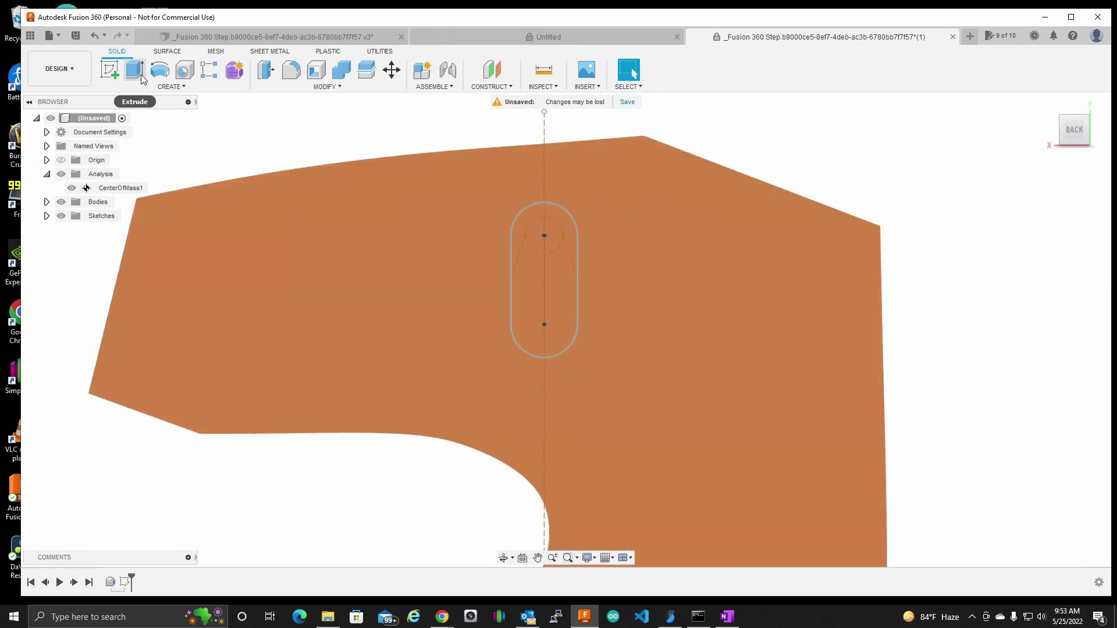
- Re-edit the sketch, switch both slanted lines and the Ø5 circle to normal linetype, and finish
{"action": "right_click", "coordinate": [122, 581]}
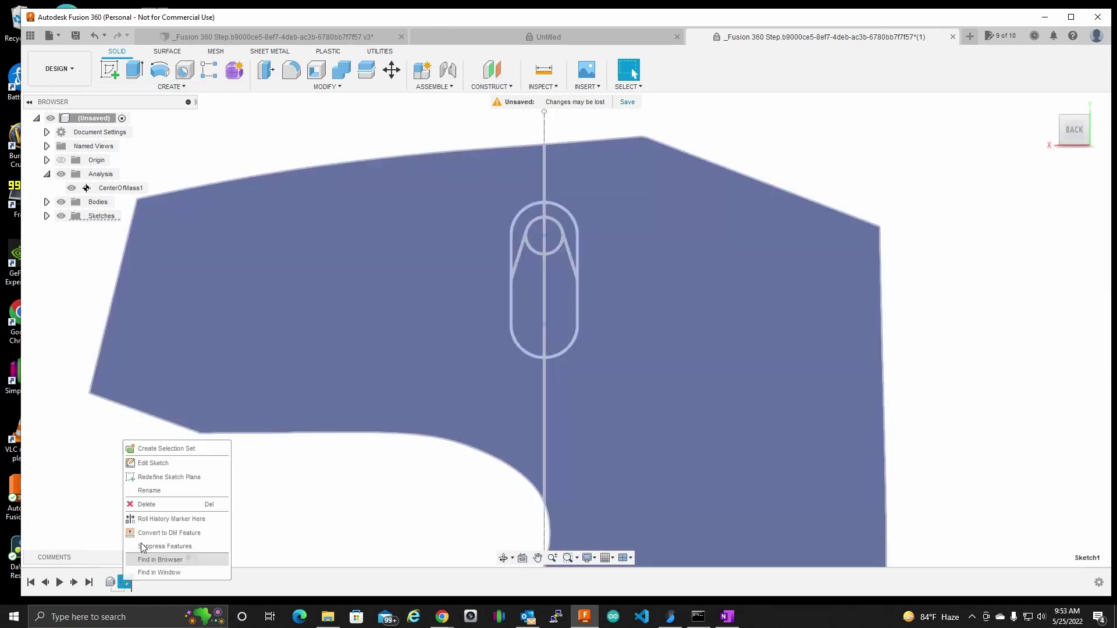
{"action": "left_click", "coordinate": [163, 462]}
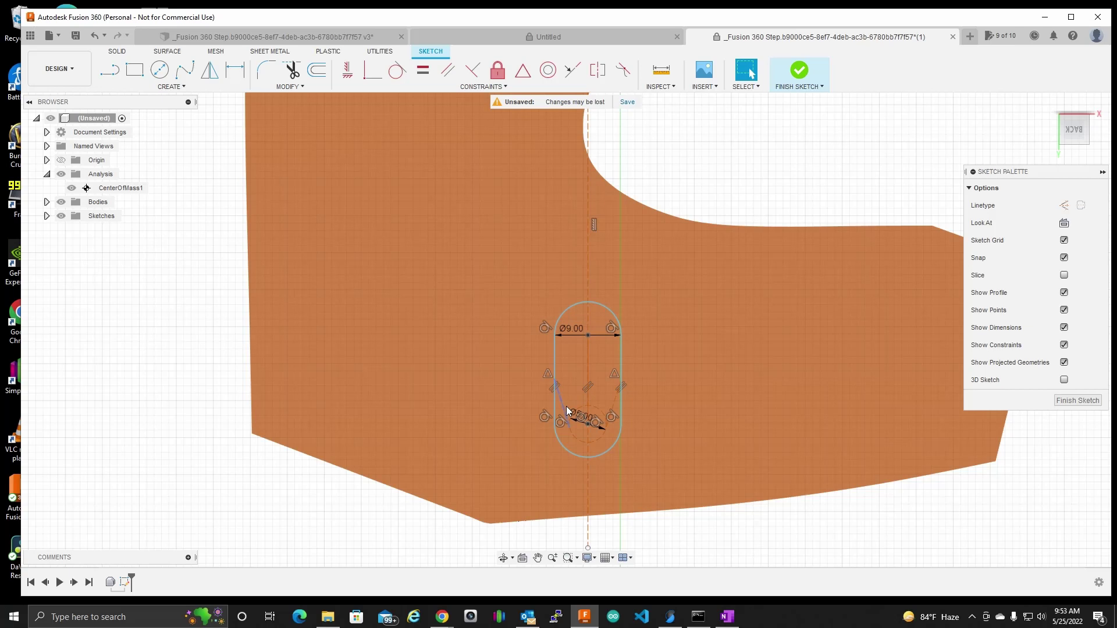
{"action": "left_click", "coordinate": [562, 406]}
{"action": "left_click", "coordinate": [612, 409], "text": "ctrl"}
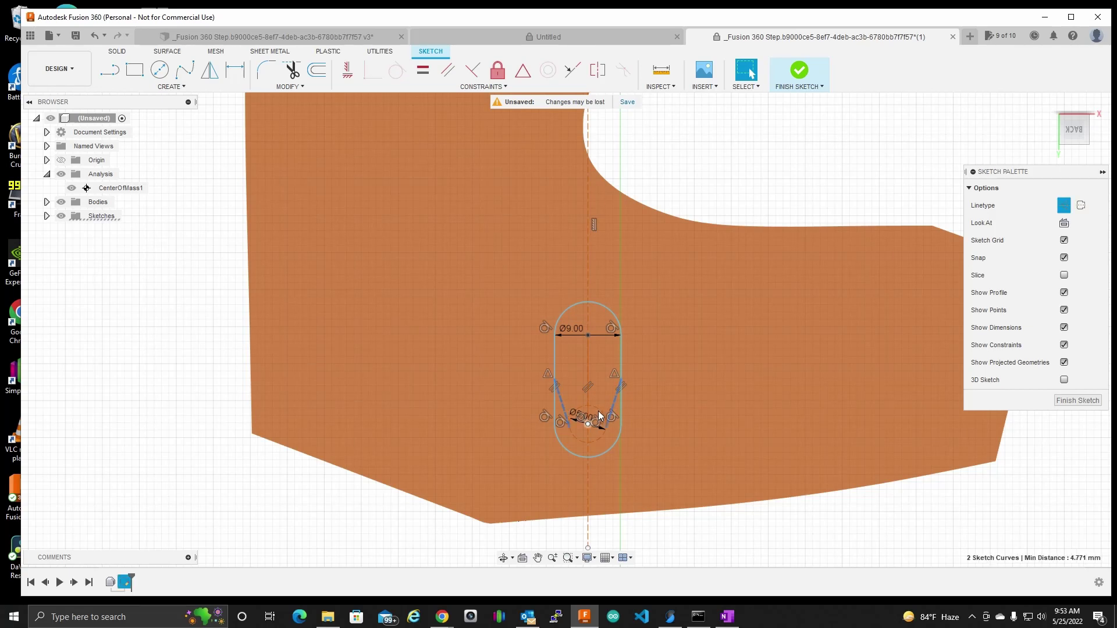
{"action": "left_click", "coordinate": [599, 411], "text": "ctrl"}
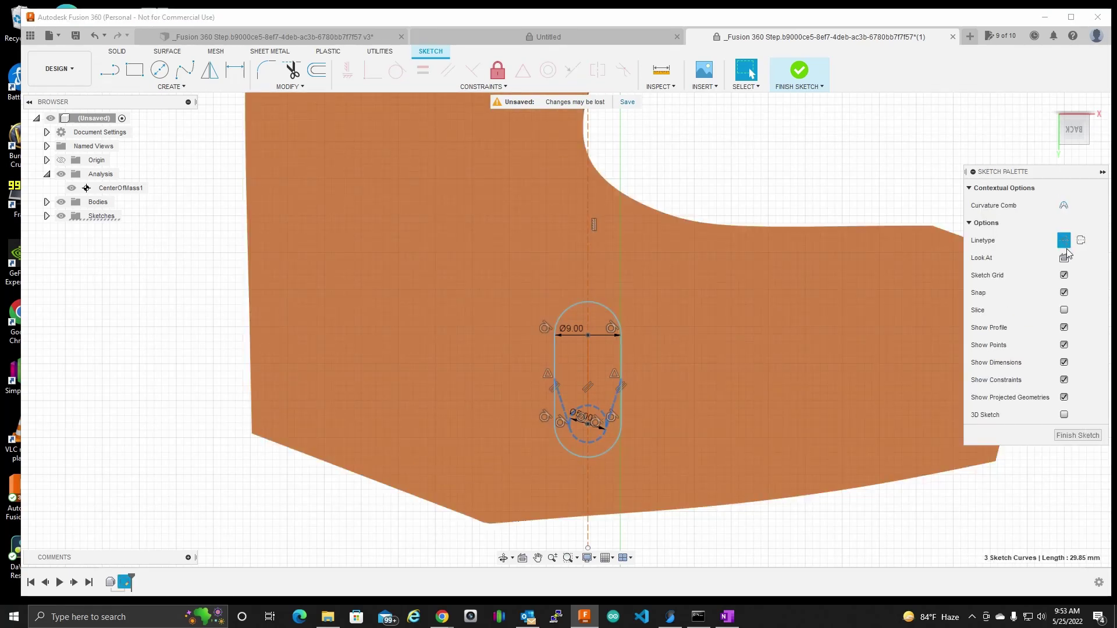
{"action": "left_click", "coordinate": [1067, 244]}
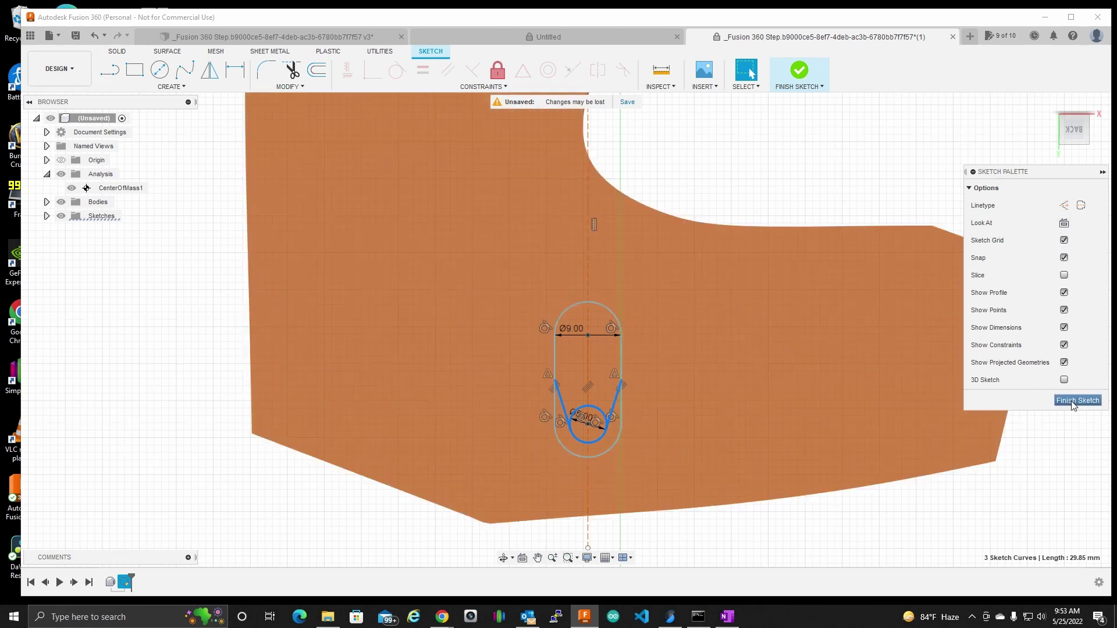
{"action": "left_click", "coordinate": [1077, 400]}
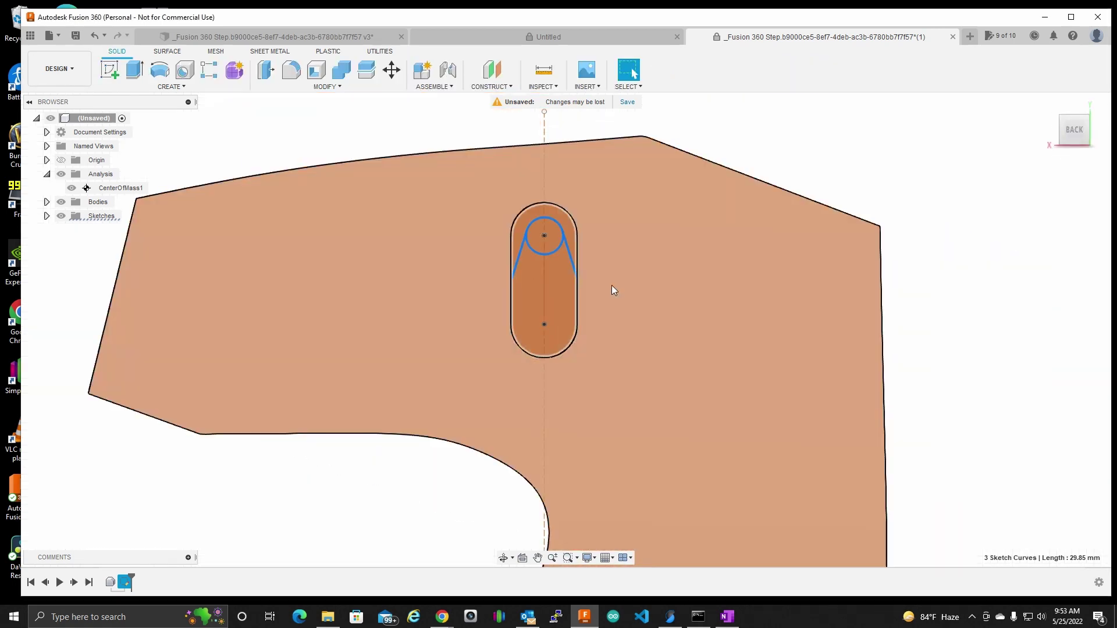
{"action": "scroll", "coordinate": [448, 263], "scroll_direction": "down", "scroll_amount": 3}
{"action": "middle_click_drag", "start_coordinate": [449, 263], "coordinate": [401, 236], "text": "shift"}
- Extrude the three keyhole profiles -6 mm as a cut into the F's back
{"action": "key", "text": "e"}
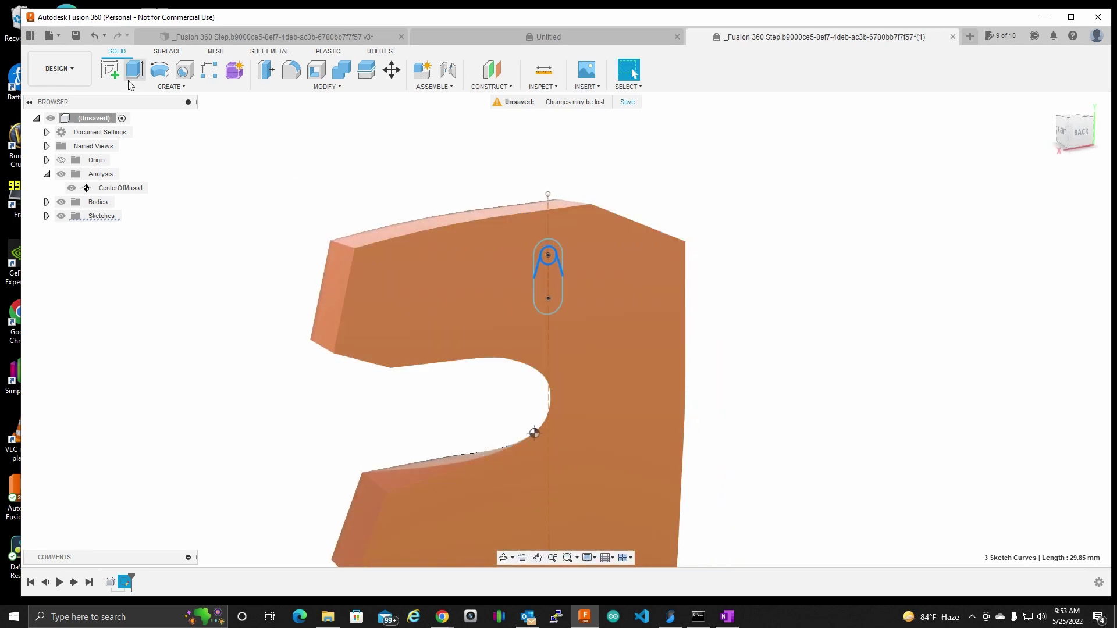
{"action": "left_click", "coordinate": [540, 263]}
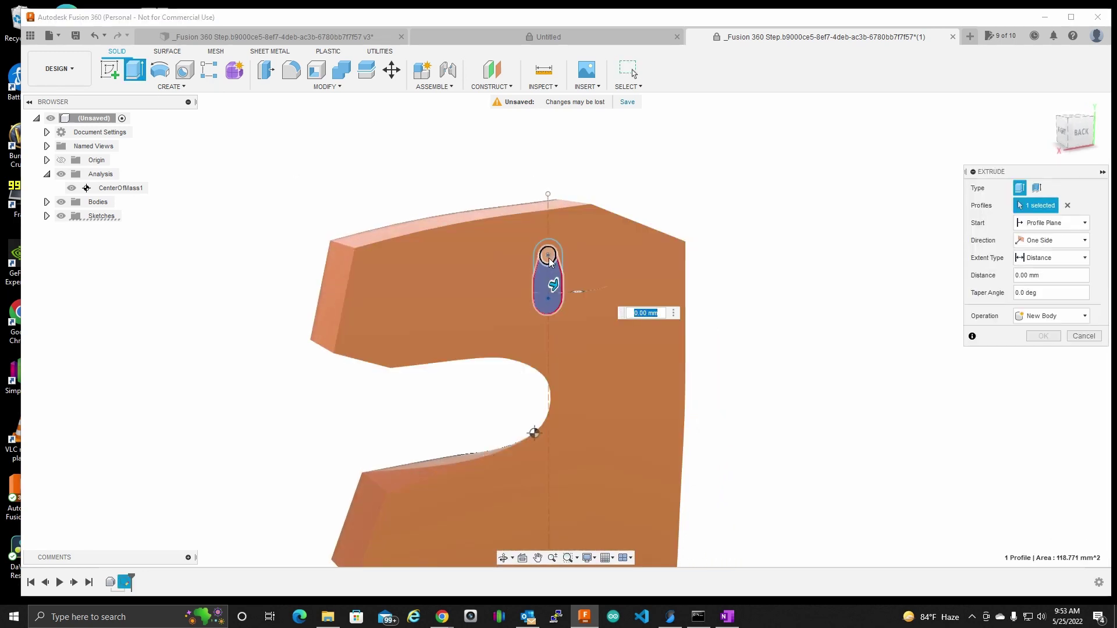
{"action": "left_click", "coordinate": [544, 259]}
{"action": "left_click", "coordinate": [536, 253]}
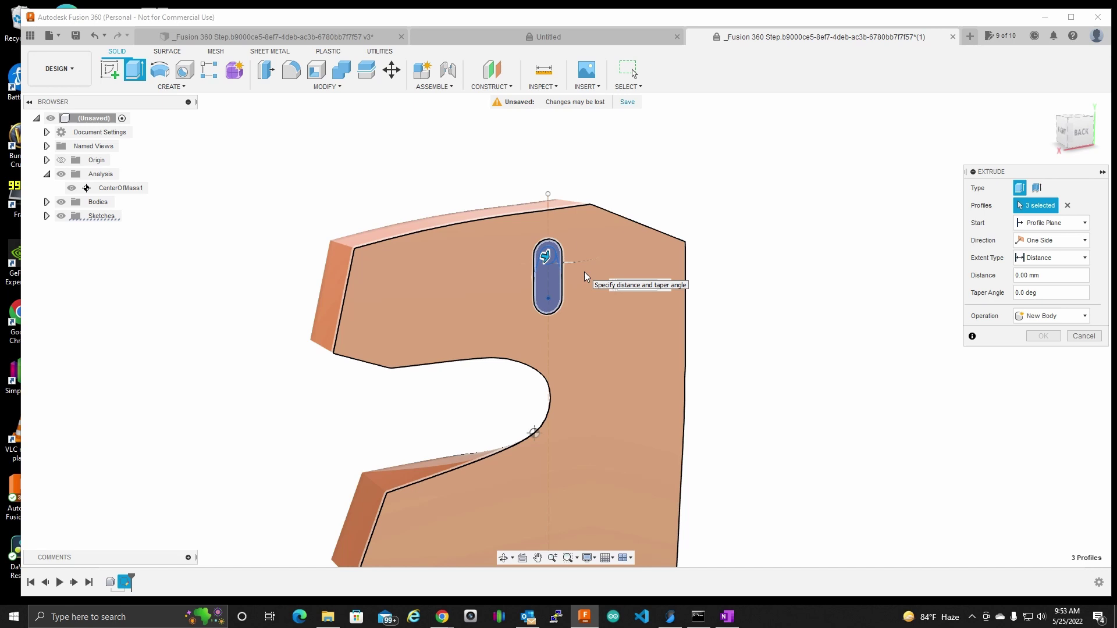
{"action": "type", "text": "-6"}
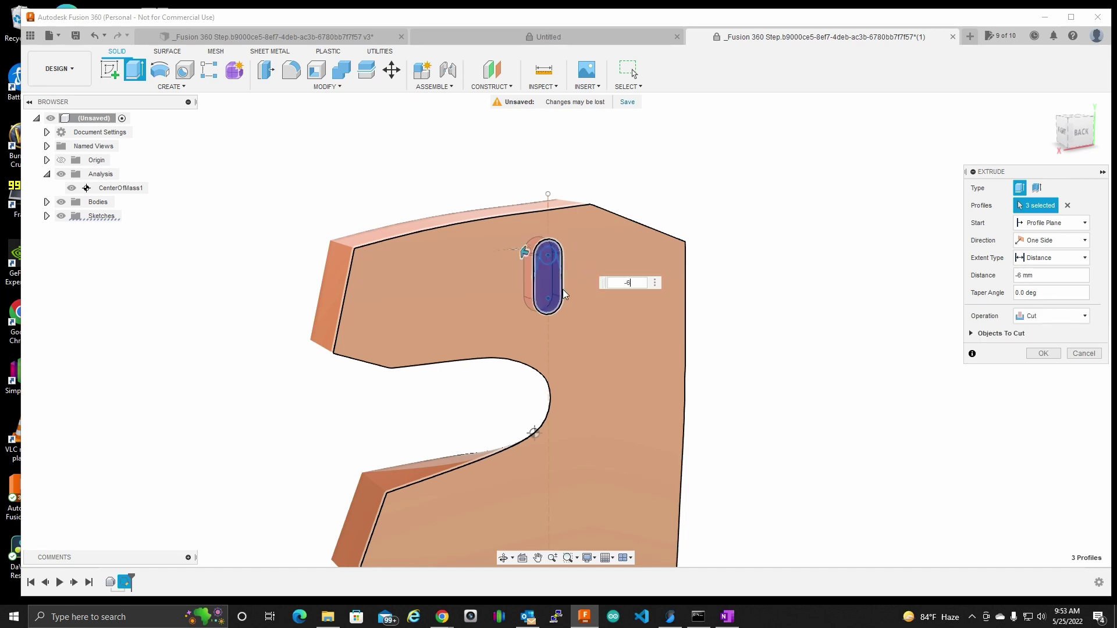
{"action": "key", "text": "Return"}
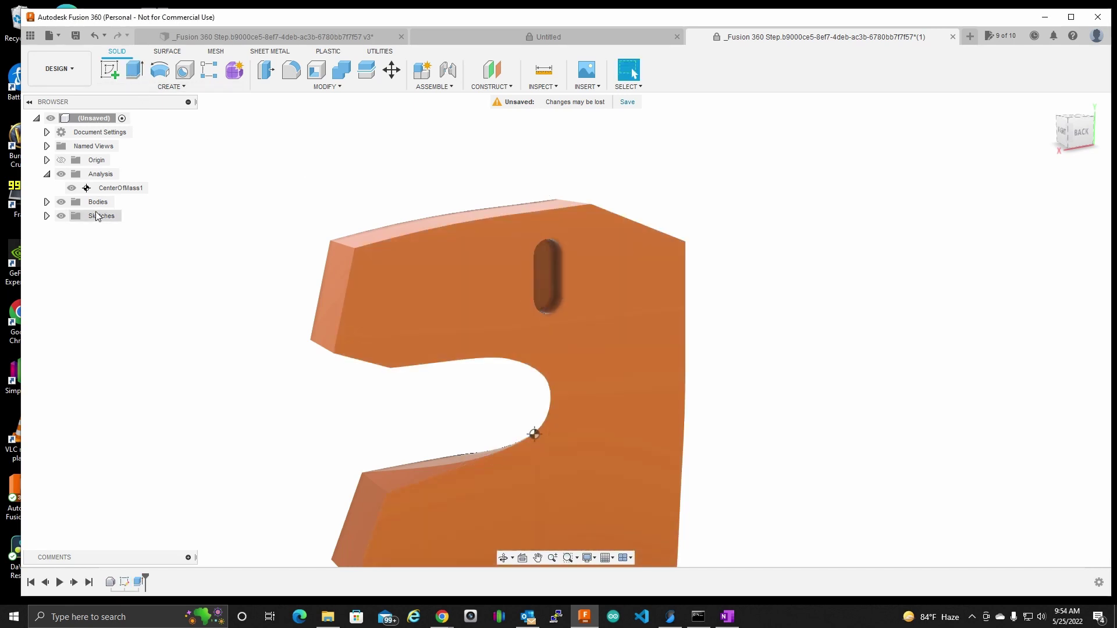
- Show Sketch1 again and extrude the top slot profile -3 mm
{"action": "key", "text": "e"}
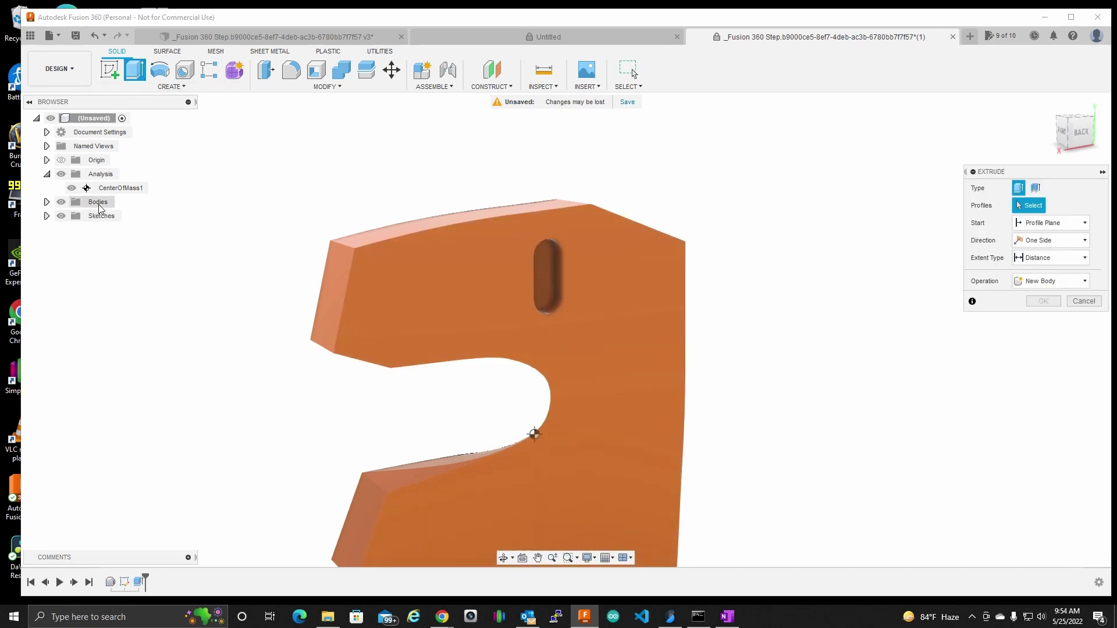
{"action": "left_click", "coordinate": [47, 216]}
{"action": "left_click", "coordinate": [71, 230]}
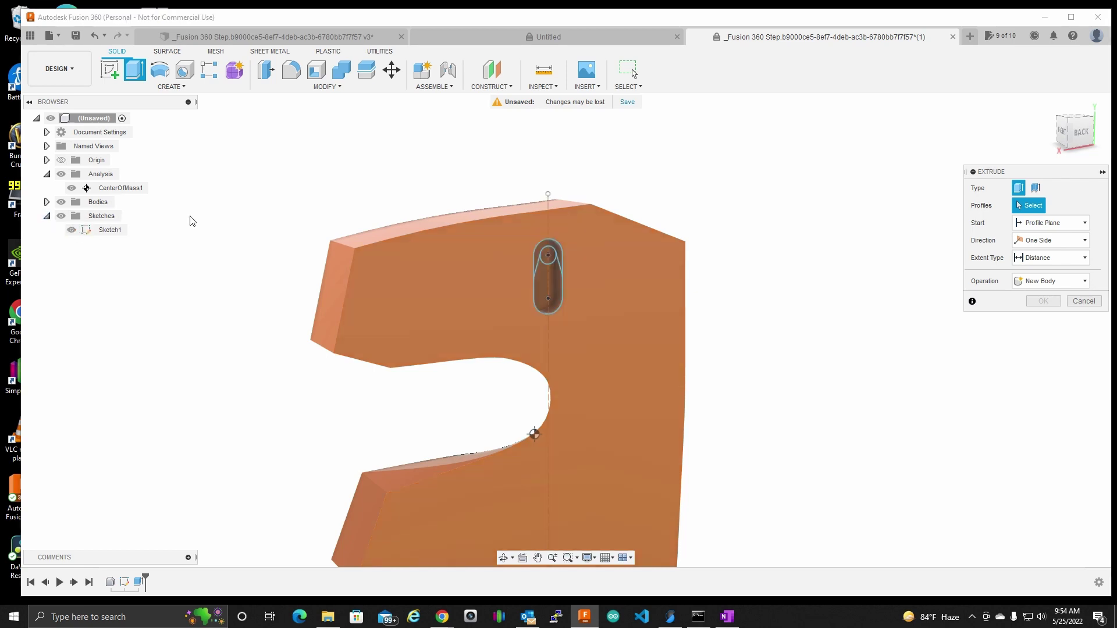
{"action": "left_click", "coordinate": [537, 259]}
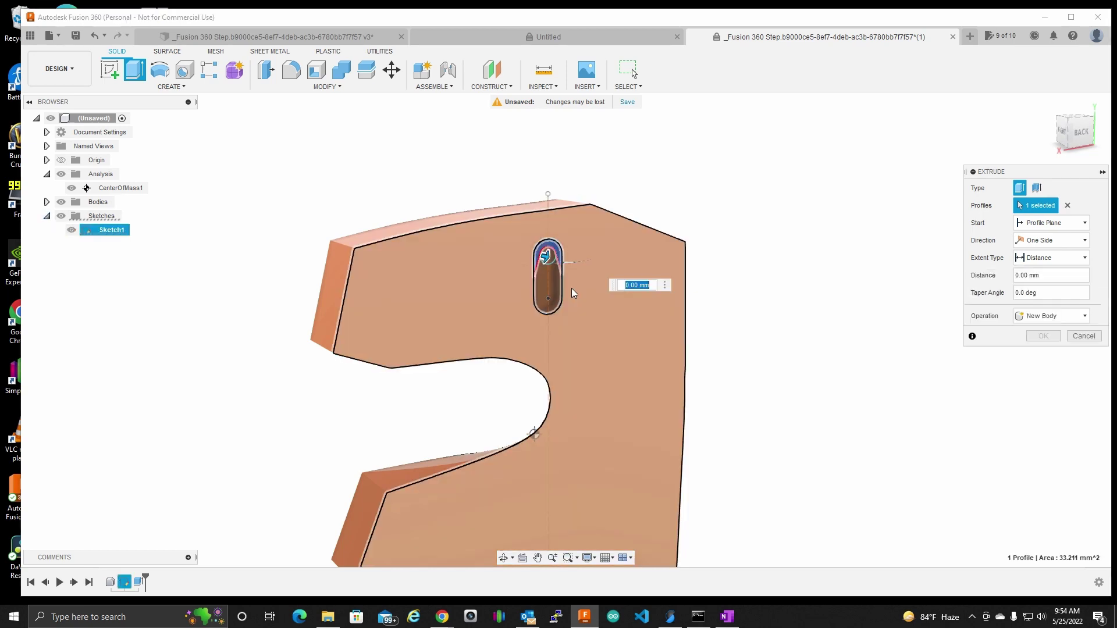
{"action": "type", "text": "-3"}
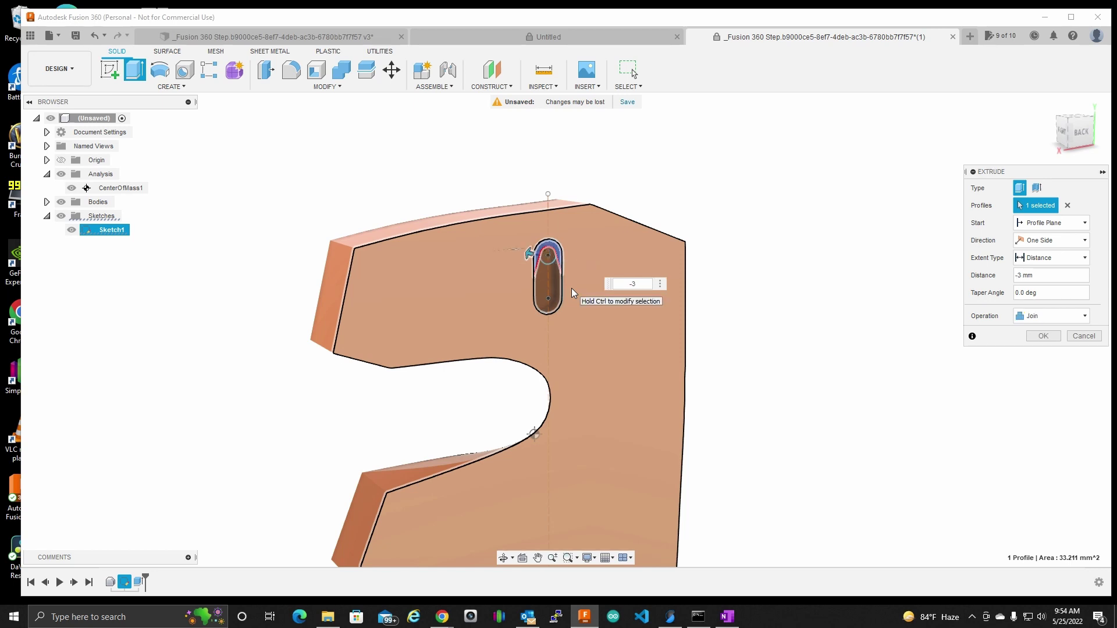
{"action": "key", "text": "Return"}
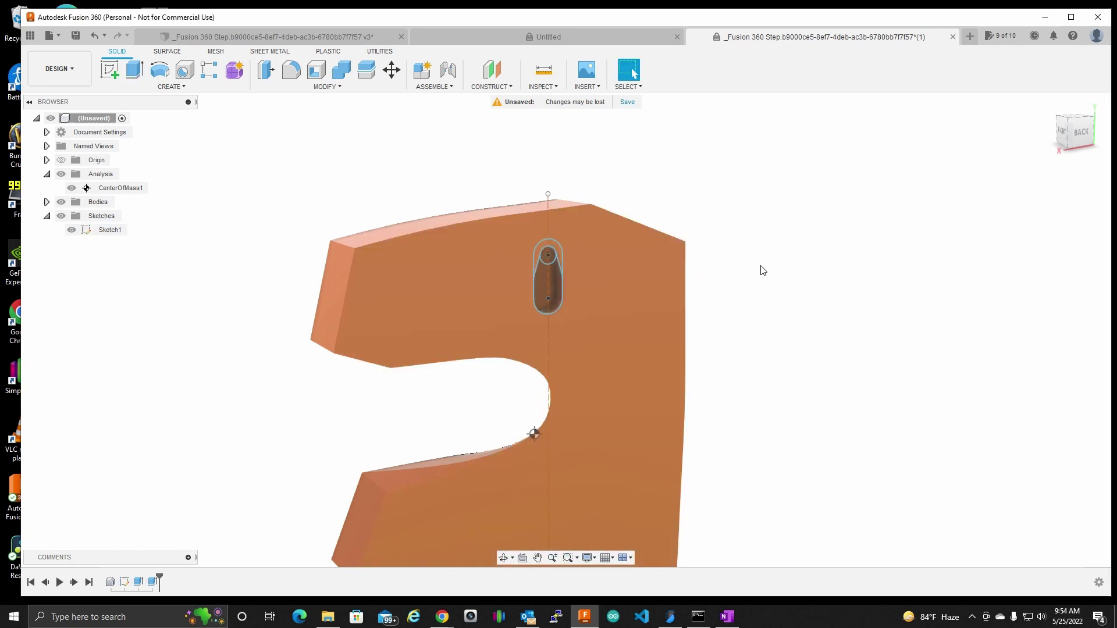
- Hide Sketch1 and orbit around the F to inspect the keyhole cut
{"action": "left_click", "coordinate": [72, 230]}
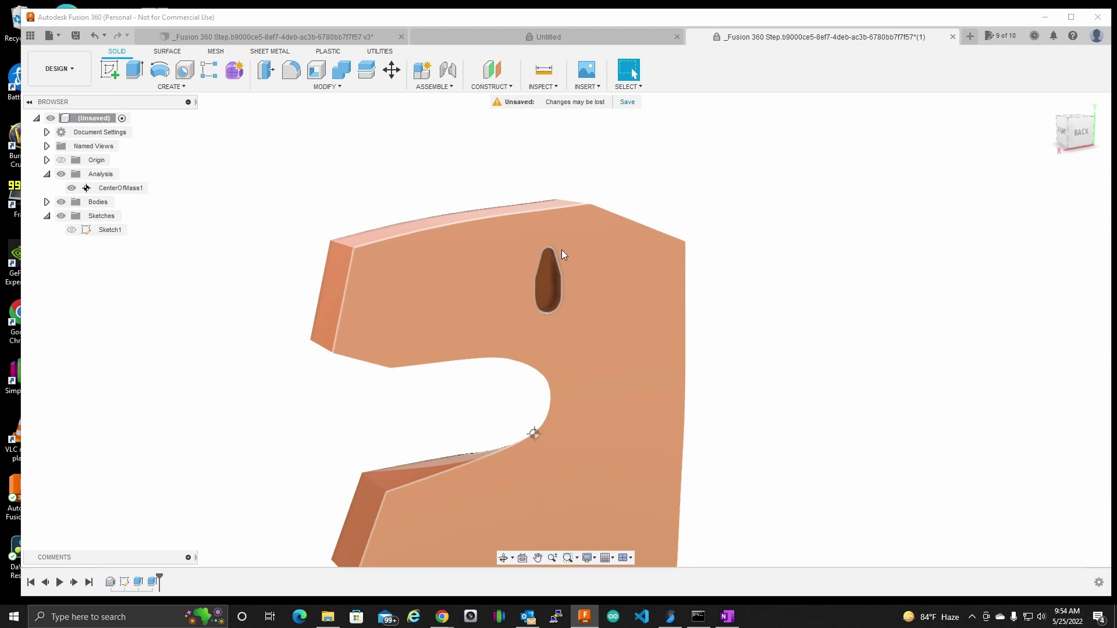
{"action": "mouse_move", "coordinate": [743, 298]}
{"action": "middle_mouse_down", "text": "shift"}
{"action": "mouse_move", "coordinate": [720, 300]}
{"action": "mouse_move", "coordinate": [753, 302]}
{"action": "mouse_move", "coordinate": [700, 305]}
{"action": "mouse_move", "coordinate": [704, 320]}
{"action": "mouse_move", "coordinate": [743, 309]}
{"action": "middle_mouse_up", "text": "shift"}
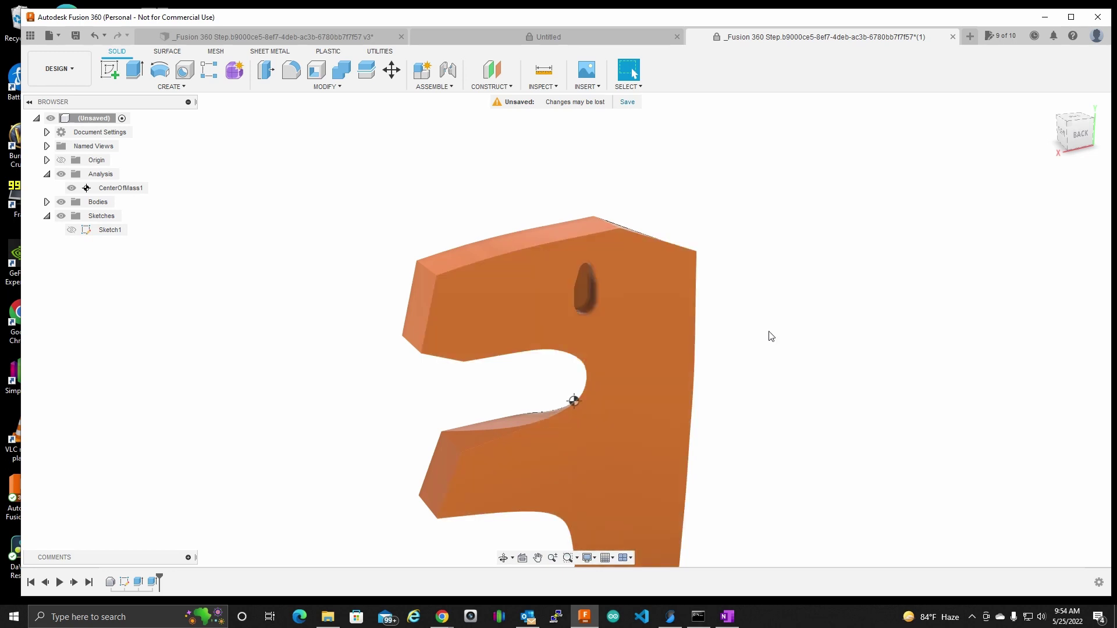
{"action": "middle_click_drag", "start_coordinate": [725, 362], "coordinate": [661, 324], "text": "shift"}
{"action": "scroll", "coordinate": [642, 327], "scroll_direction": "up", "scroll_amount": 2}
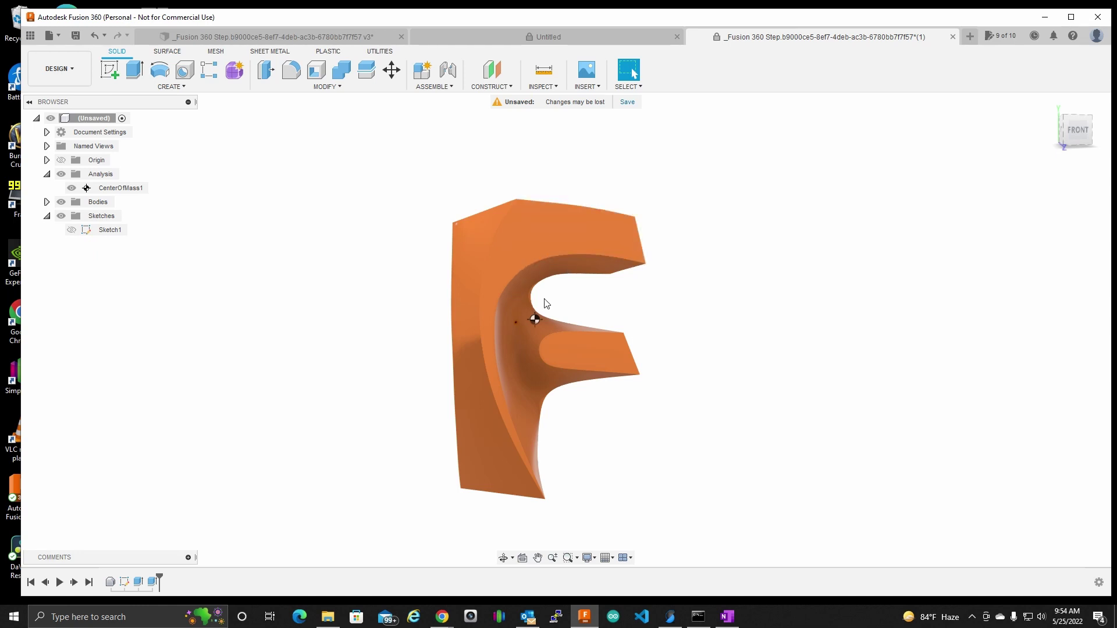
{"action": "middle_click_drag", "start_coordinate": [594, 295], "coordinate": [594, 341], "text": "shift"}
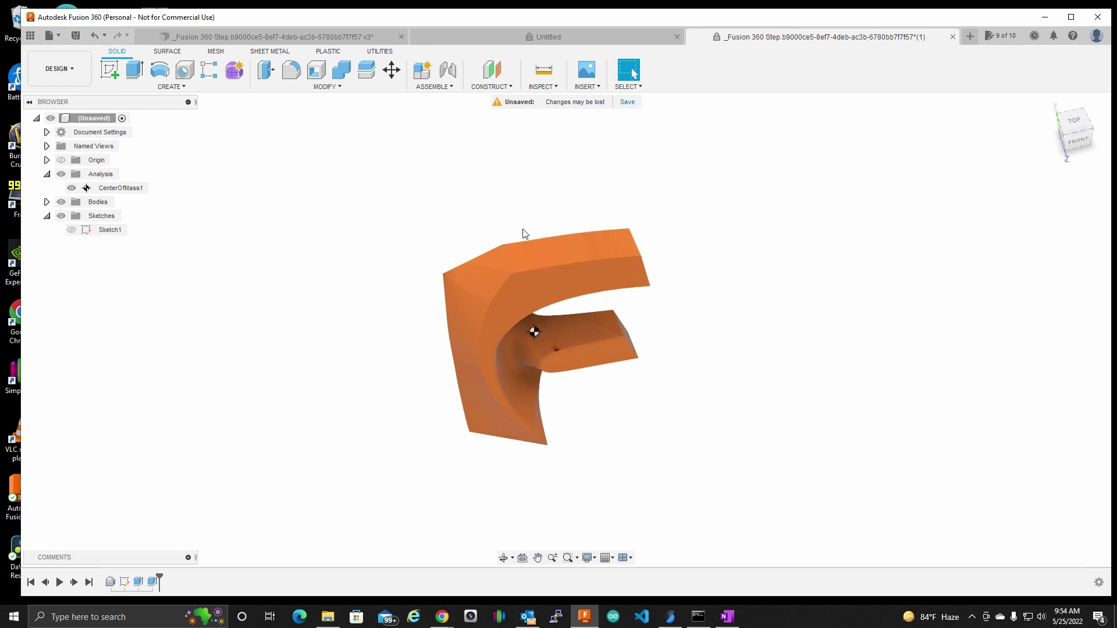
- Check the F from a straight top view, then hide the centre-of-mass marker
{"action": "middle_click_drag", "start_coordinate": [569, 251], "coordinate": [739, 273], "text": "shift"}
{"action": "left_click", "coordinate": [1083, 129]}
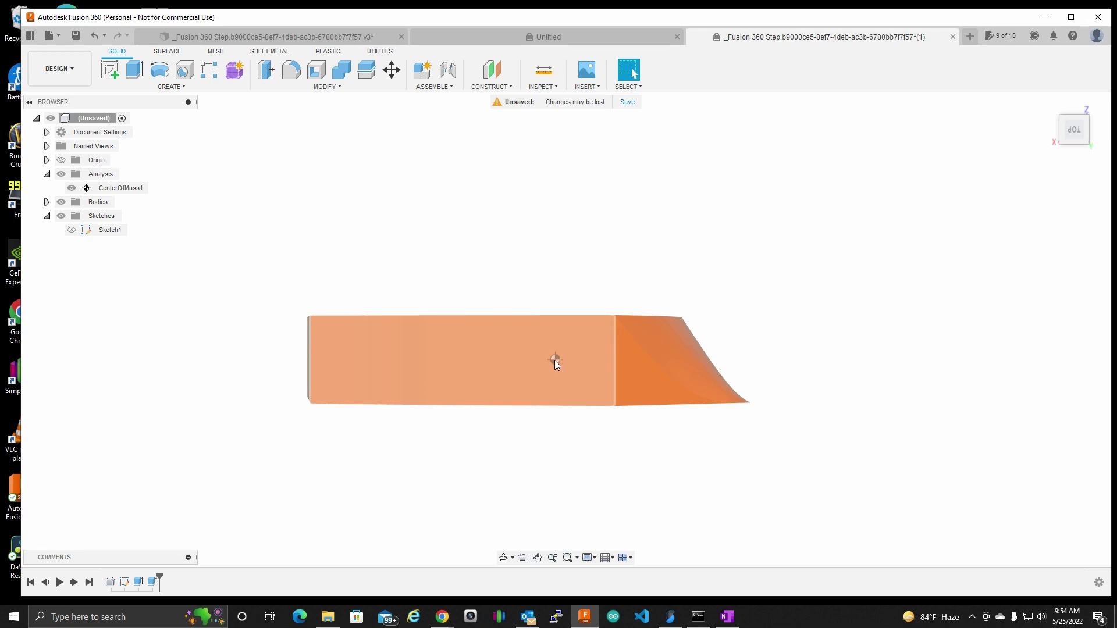
{"action": "middle_click_drag", "start_coordinate": [553, 361], "coordinate": [583, 281], "text": "shift"}
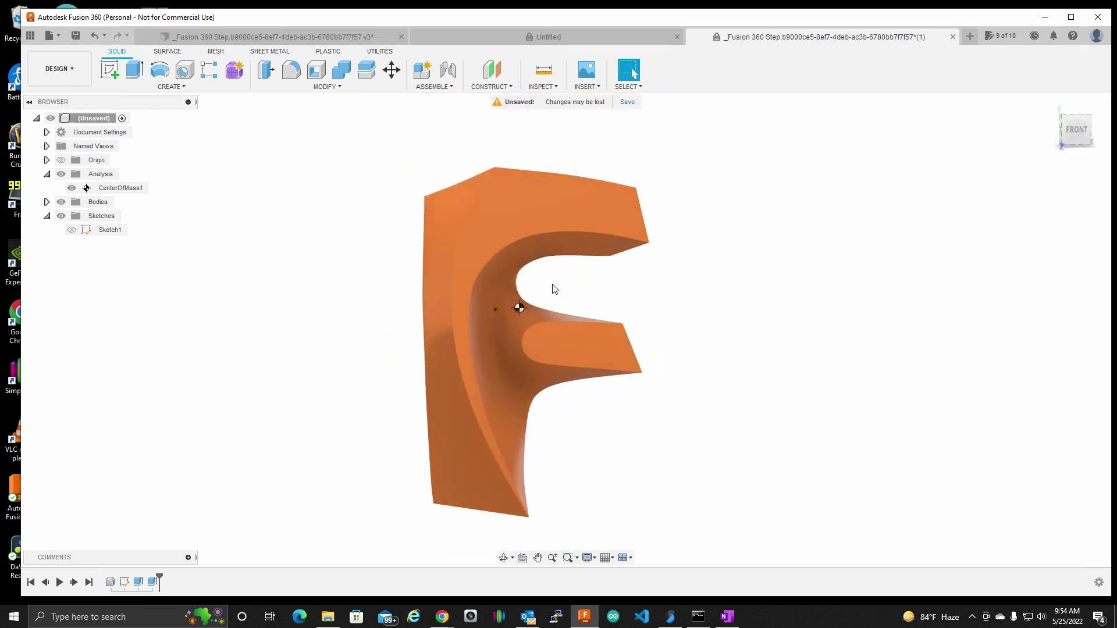
{"action": "left_click", "coordinate": [61, 174]}
{"action": "left_click", "coordinate": [46, 174]}
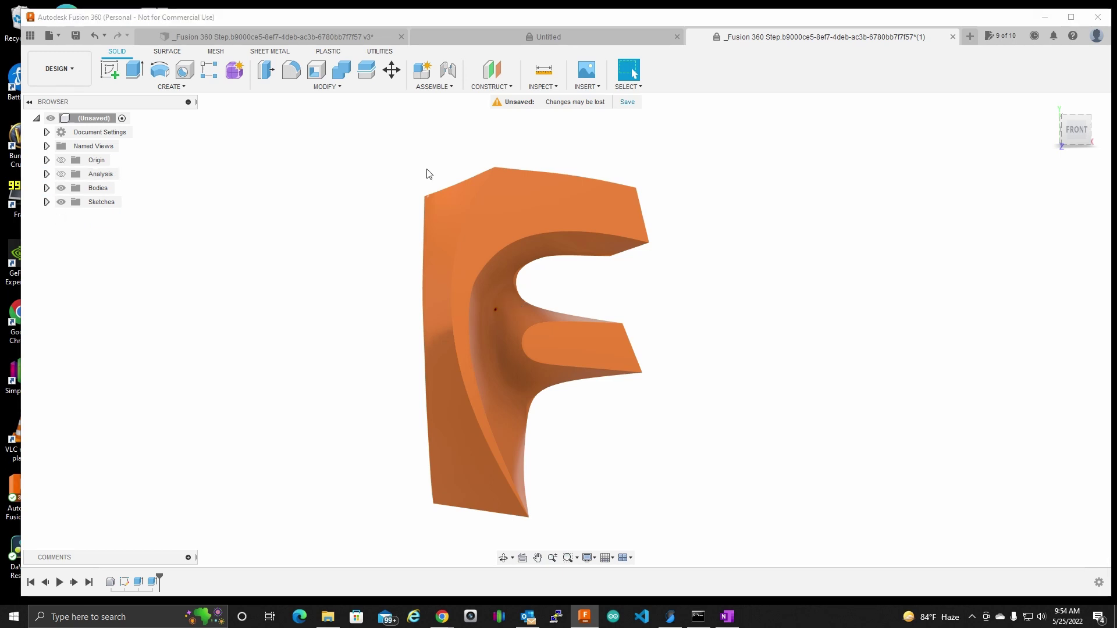
{"action": "mouse_move", "coordinate": [736, 299]}
{"action": "middle_mouse_down"}
{"action": "mouse_move", "coordinate": [903, 290]}
{"action": "mouse_move", "coordinate": [736, 297]}
{"action": "middle_mouse_up"}
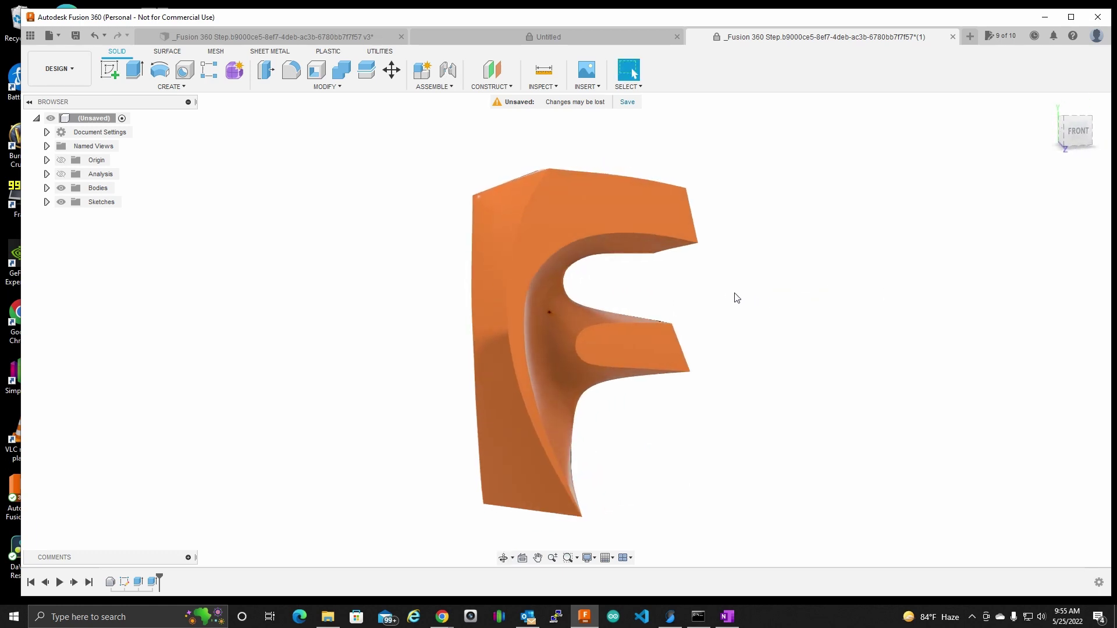